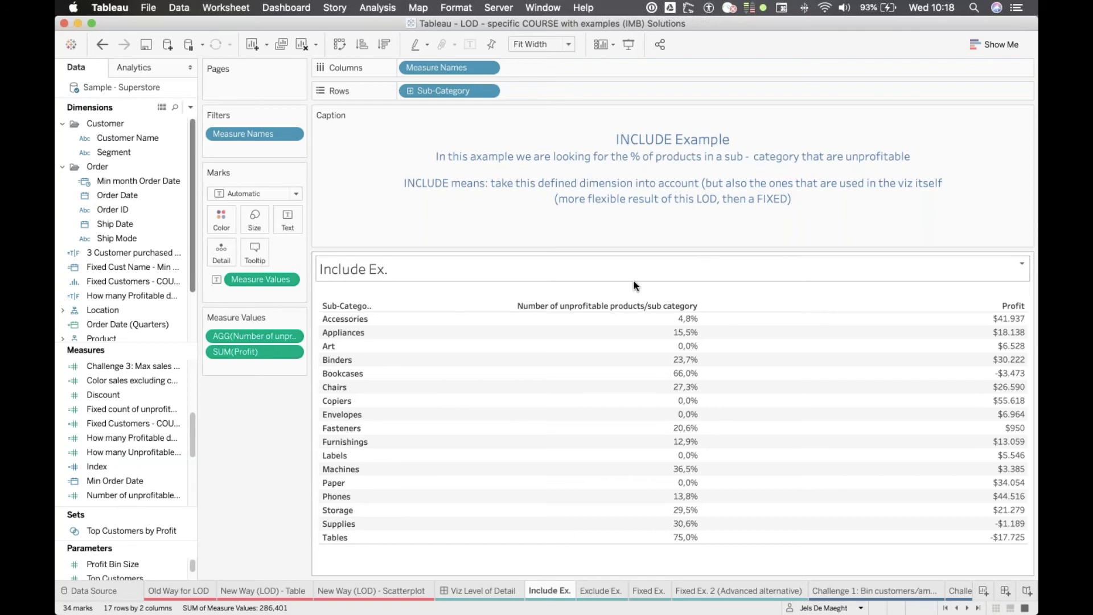
Step: Widen the data pane so that the long field names can be read in full
{"action": "mouse_move", "coordinate": [578, 352]}
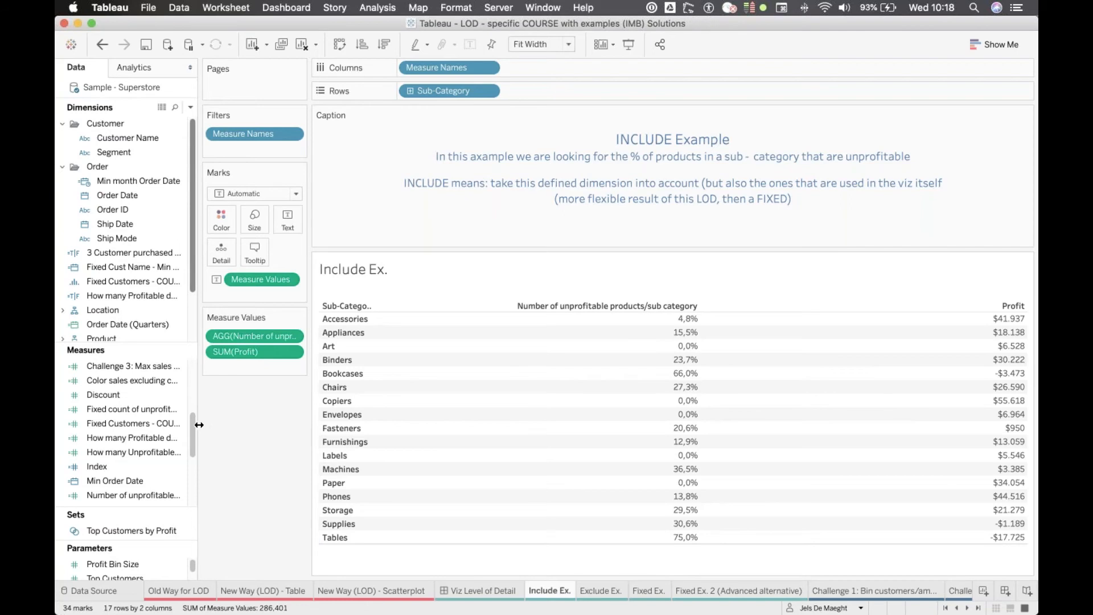
{"action": "left_click_drag", "start_coordinate": [197, 397], "coordinate": [279, 396]}
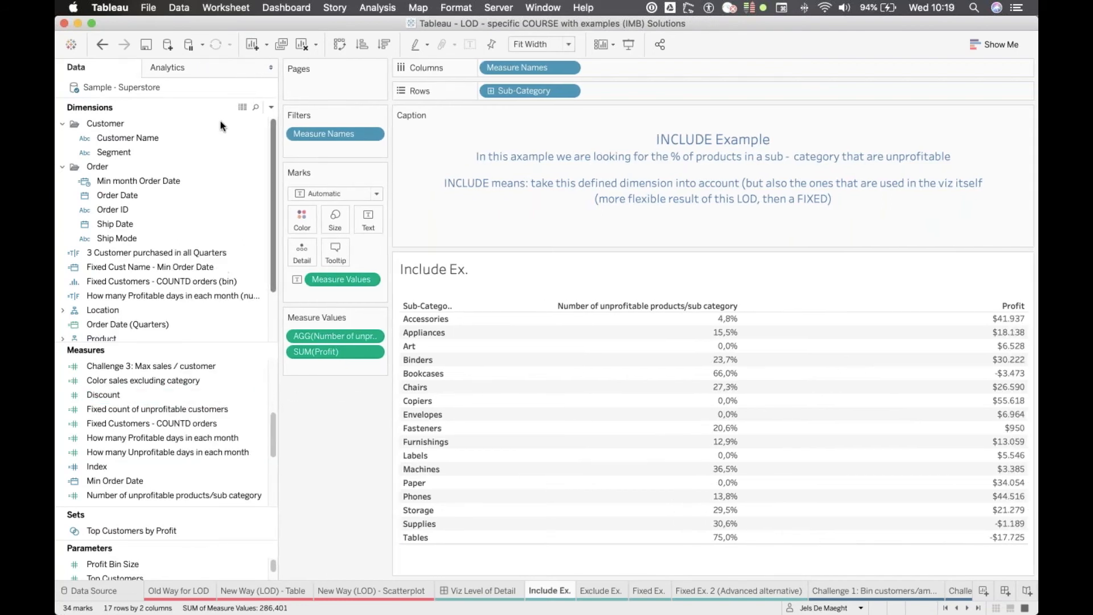
{"action": "left_click", "coordinate": [201, 413]}
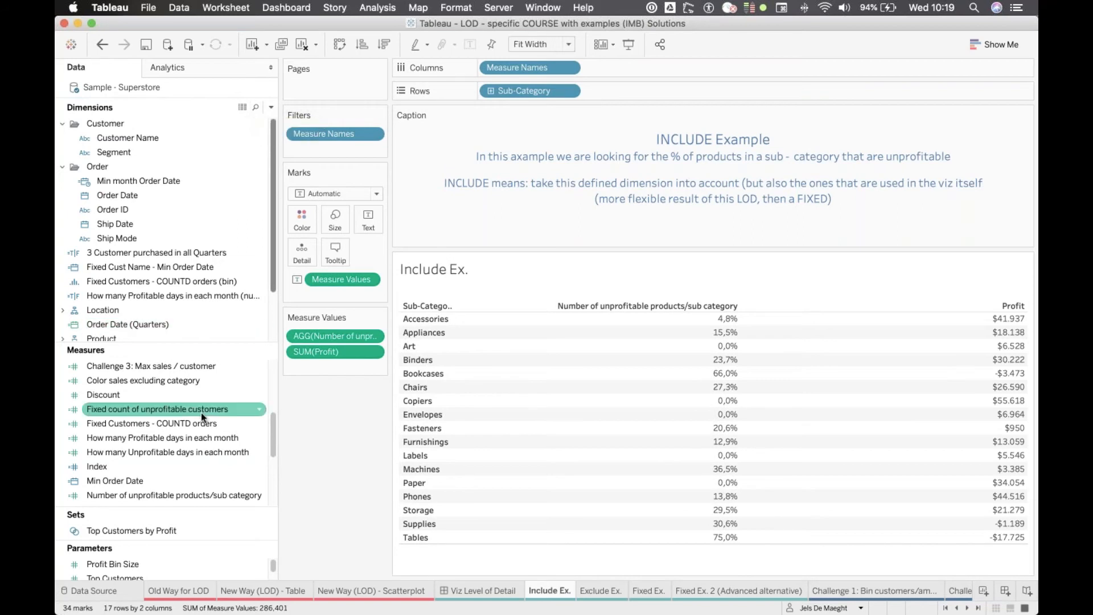
Step: In the Number of unprofitable products/sub category calculation, copy { INCLUDE [Product Name]: IIF(SUM([Profit])<0, 1,0)} onto its own line below the formula
{"action": "scroll", "coordinate": [195, 455], "scroll_direction": "down", "scroll_amount": 3}
{"action": "left_click", "coordinate": [197, 455]}
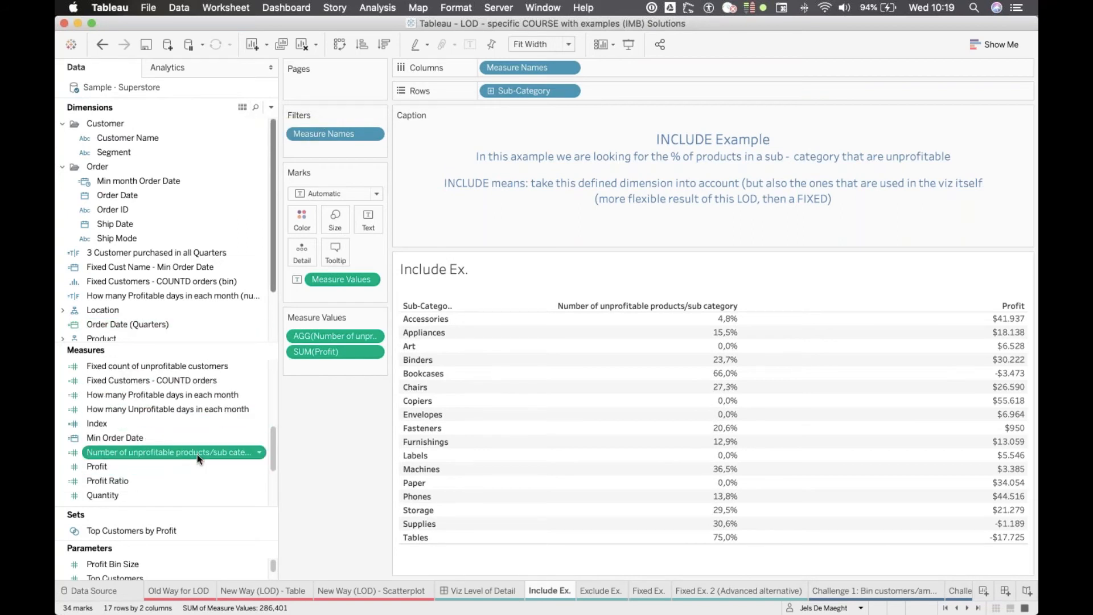
{"action": "right_click", "coordinate": [197, 454]}
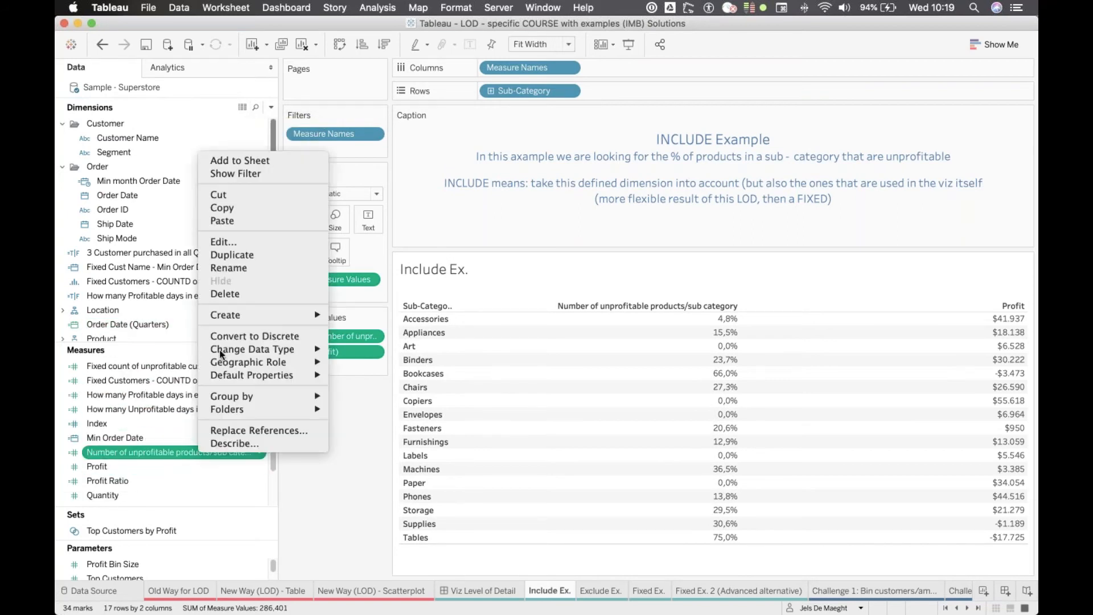
{"action": "left_click", "coordinate": [260, 250]}
{"action": "left_click_drag", "start_coordinate": [567, 183], "coordinate": [568, 124]}
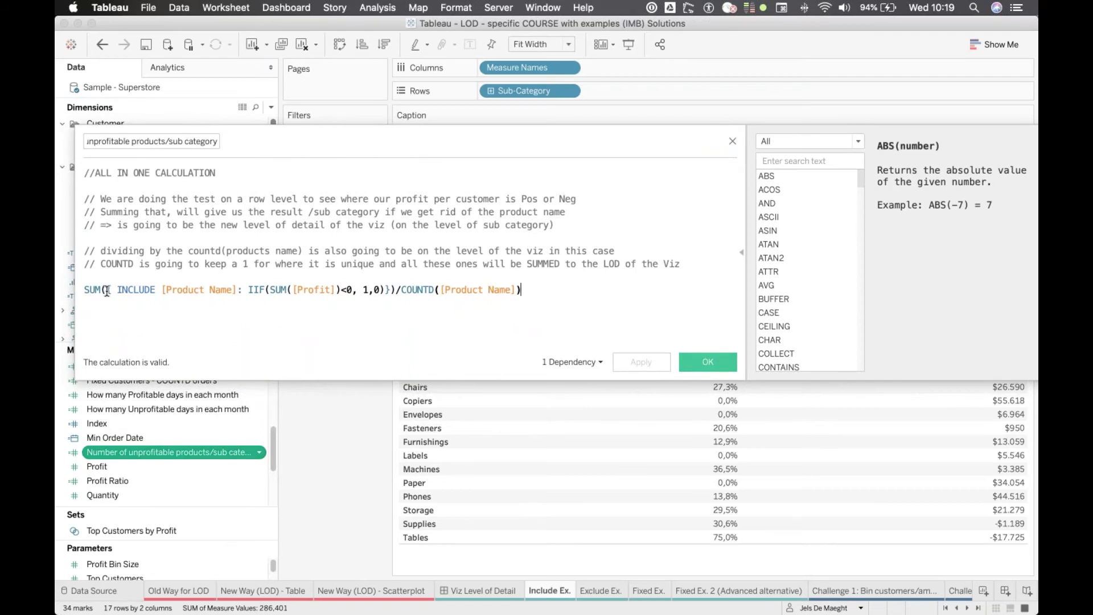
{"action": "left_click_drag", "start_coordinate": [107, 291], "coordinate": [389, 290]}
{"action": "key", "text": "super+c"}
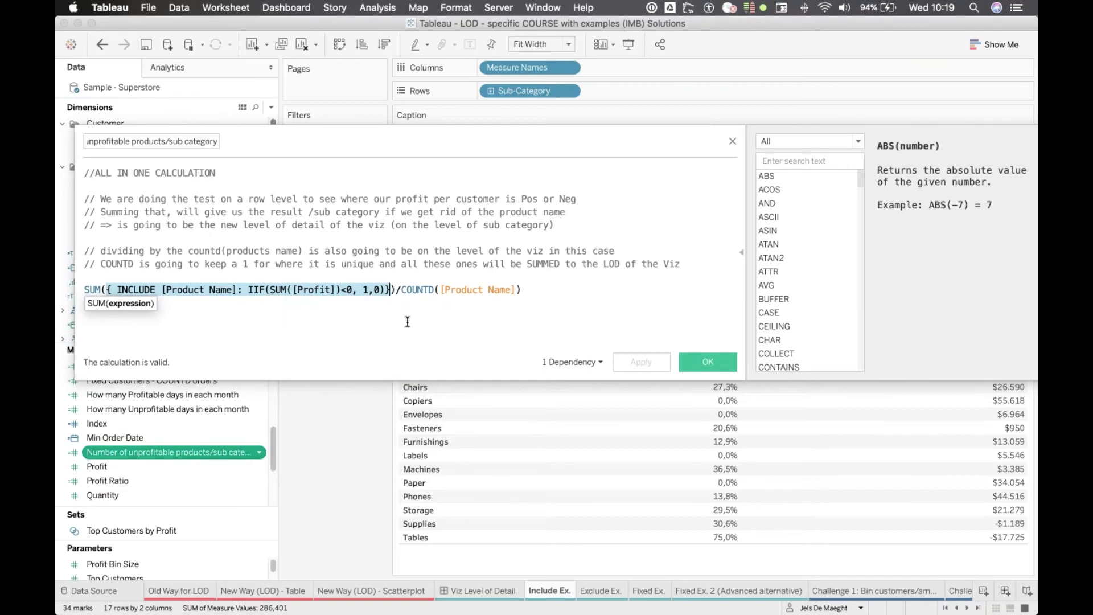
{"action": "left_click", "coordinate": [469, 309]}
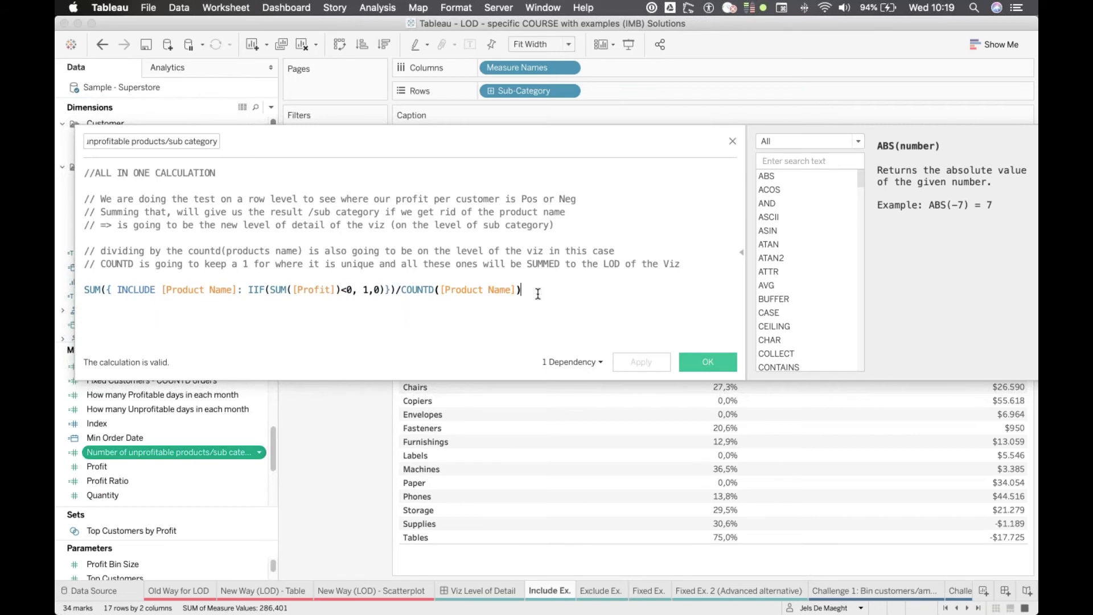
{"action": "key", "text": "Return"}
{"action": "key", "text": "super+v"}
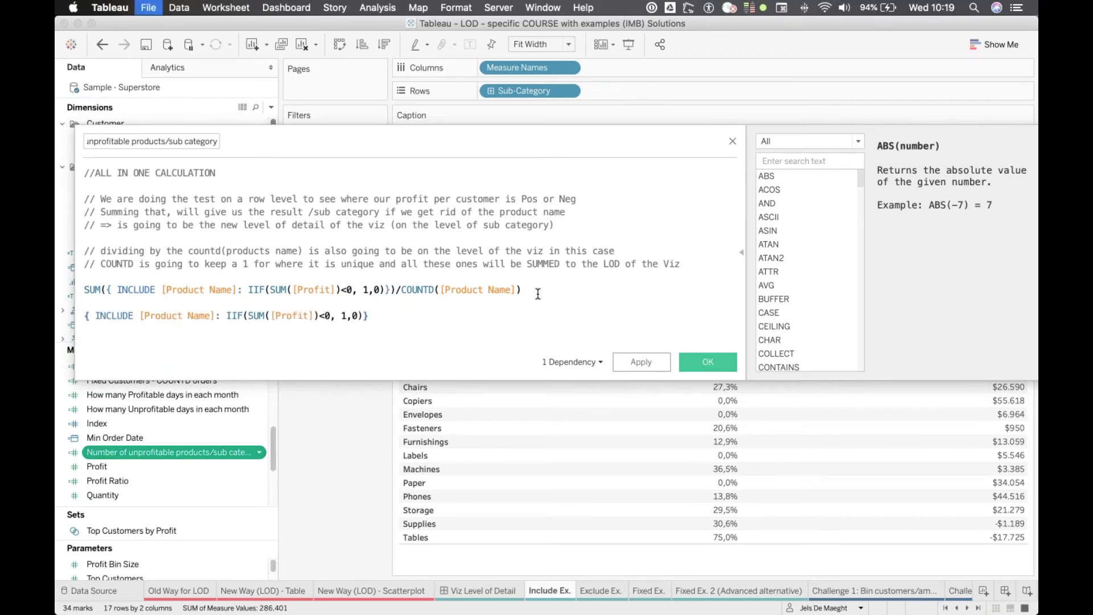
Step: Comment out the original SUM/COUNTD formula line with // and save the calculation
{"action": "left_click", "coordinate": [83, 289]}
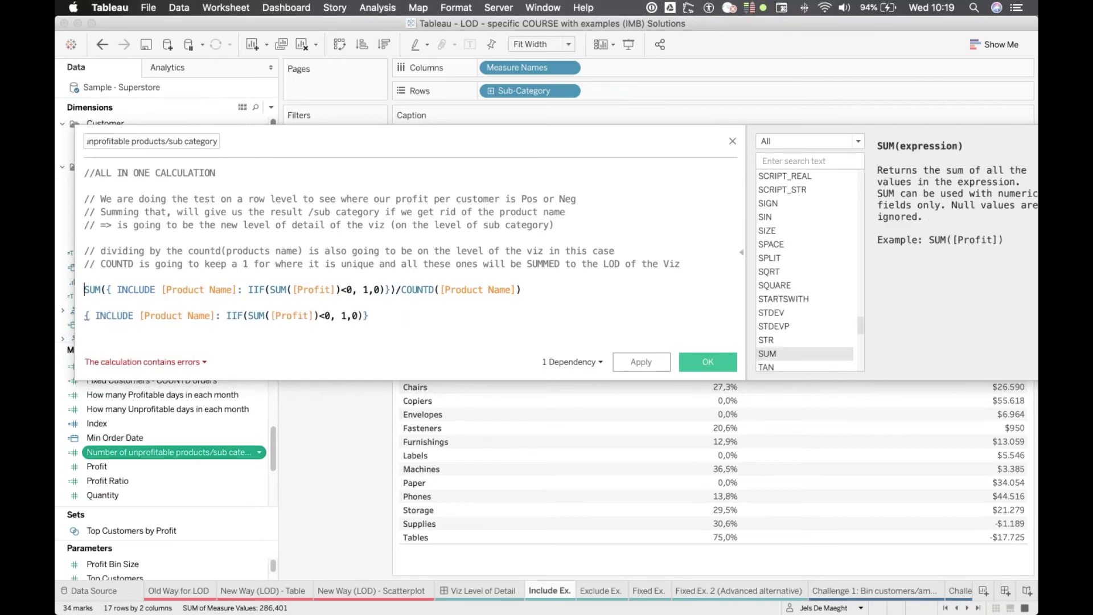
{"action": "type", "text": "//"}
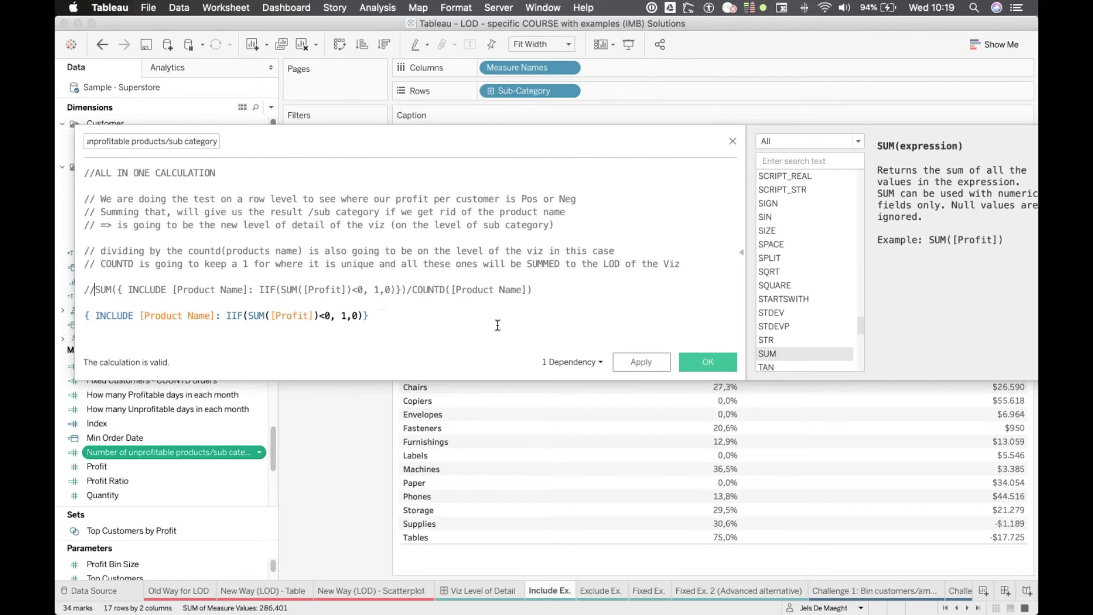
{"action": "left_click", "coordinate": [643, 361]}
{"action": "left_click", "coordinate": [698, 361]}
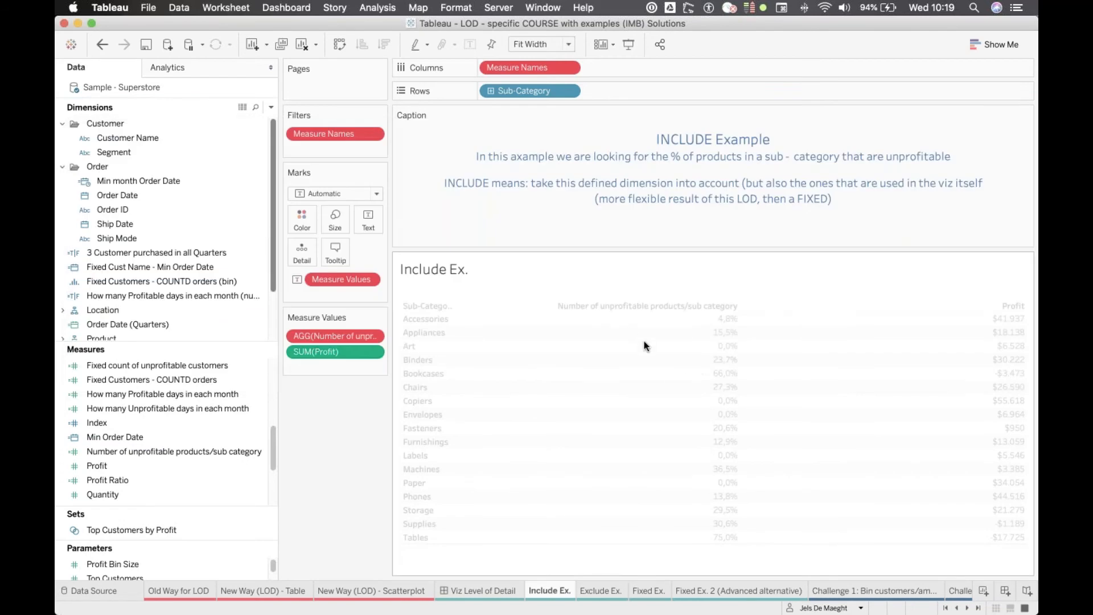
Step: Create a new worksheet and place Category on Rows
{"action": "left_click", "coordinate": [986, 594]}
{"action": "double_click", "coordinate": [666, 87]}
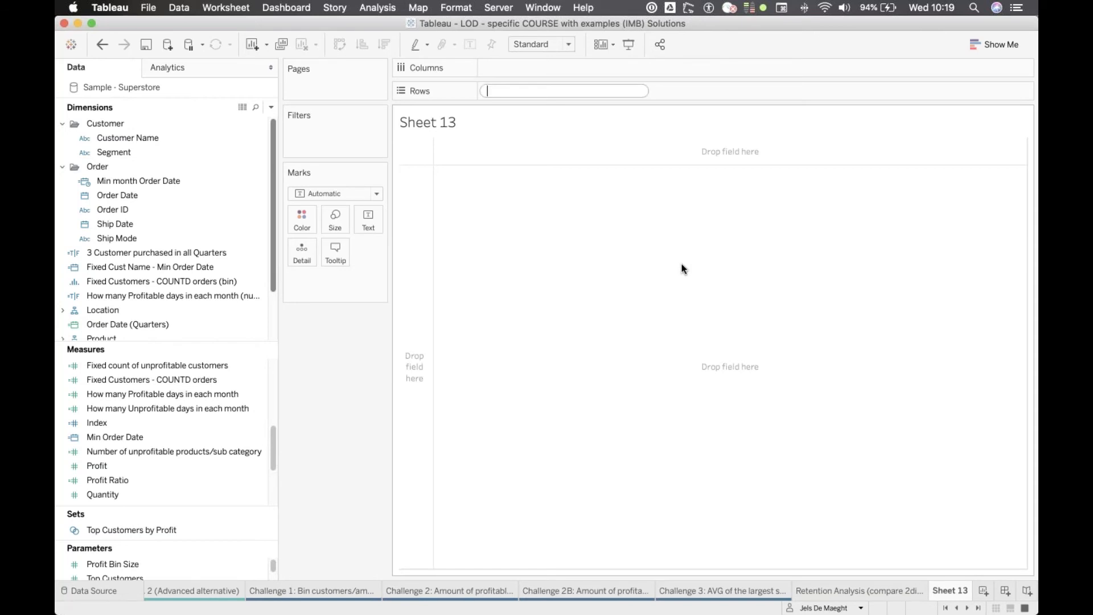
{"action": "type", "text": "categ"}
{"action": "key", "text": "Return"}
{"action": "key", "text": "Return"}
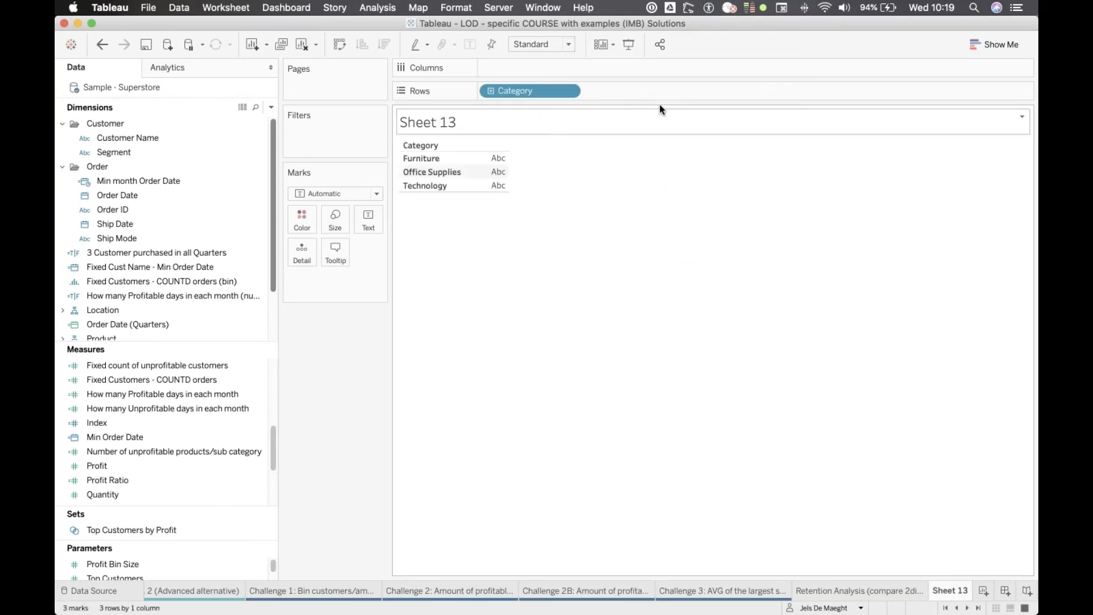
Step: Replace Category on Rows with Sub-Category
{"action": "double_click", "coordinate": [547, 91]}
{"action": "type", "text": "sub"}
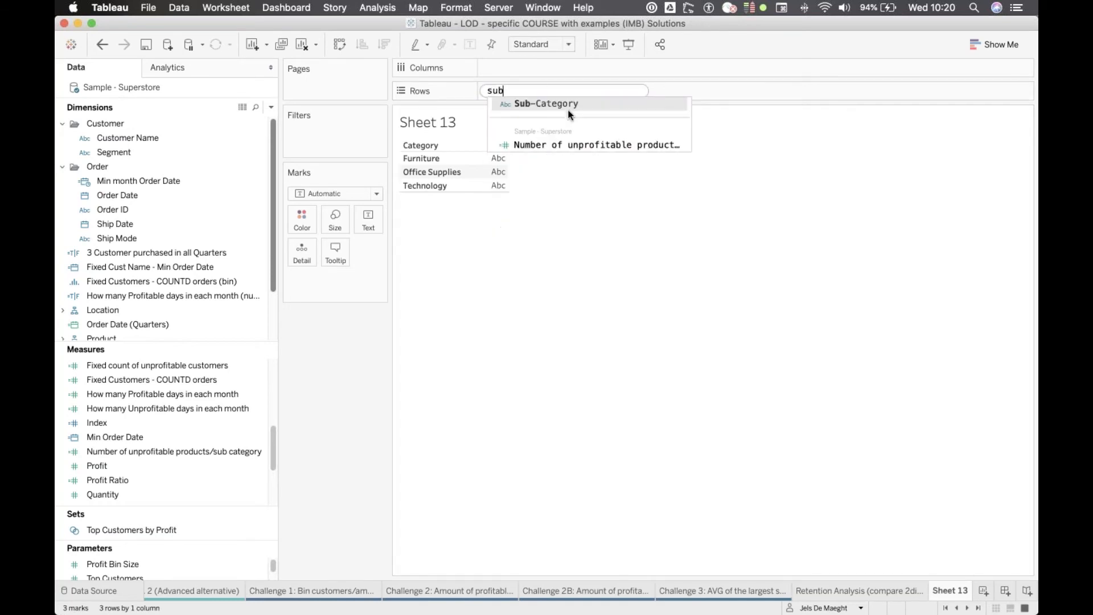
{"action": "left_click", "coordinate": [569, 104]}
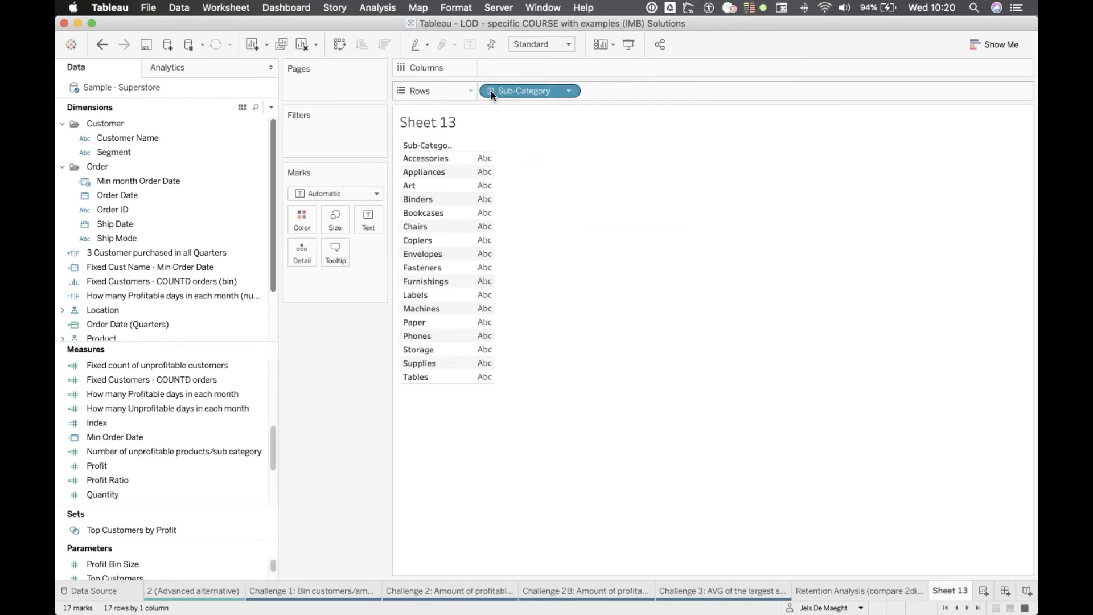
Step: Add Product Name to Rows after Sub-Category
{"action": "double_click", "coordinate": [624, 90]}
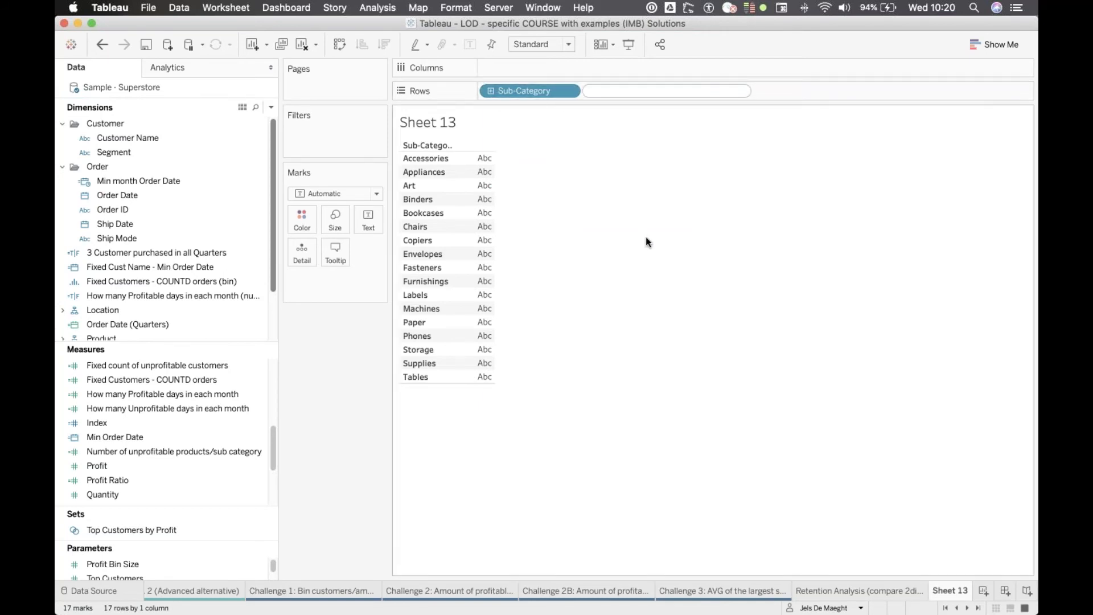
{"action": "type", "text": "produ"}
{"action": "key", "text": "Return"}
{"action": "key", "text": "Return"}
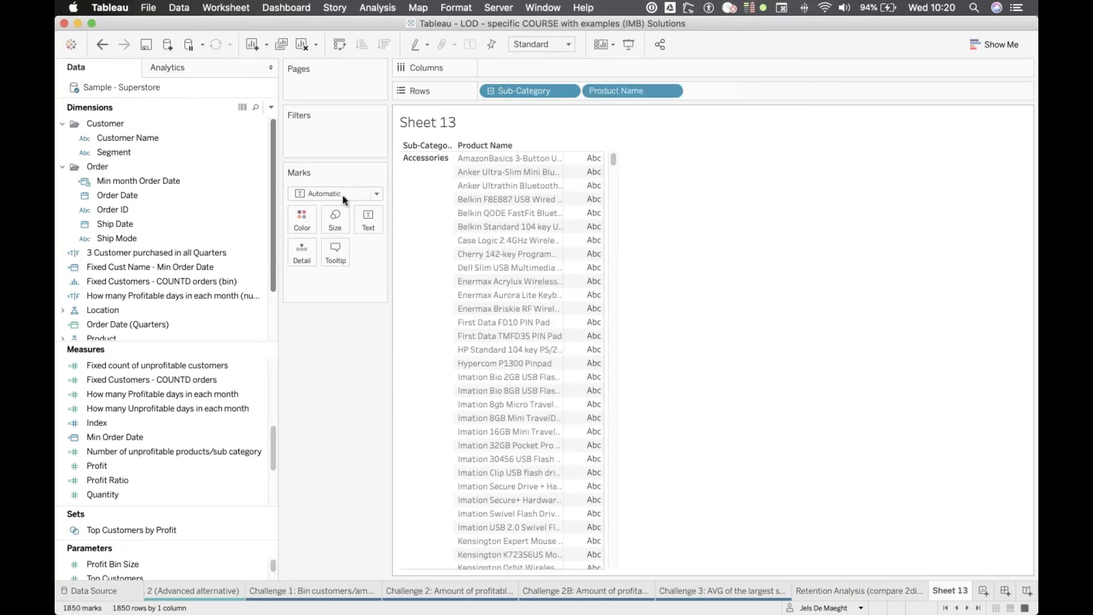
Step: Show Profit as text for each product and check the value of the Case Logic 2.4GHz Wireless Keyboard
{"action": "left_click", "coordinate": [142, 422]}
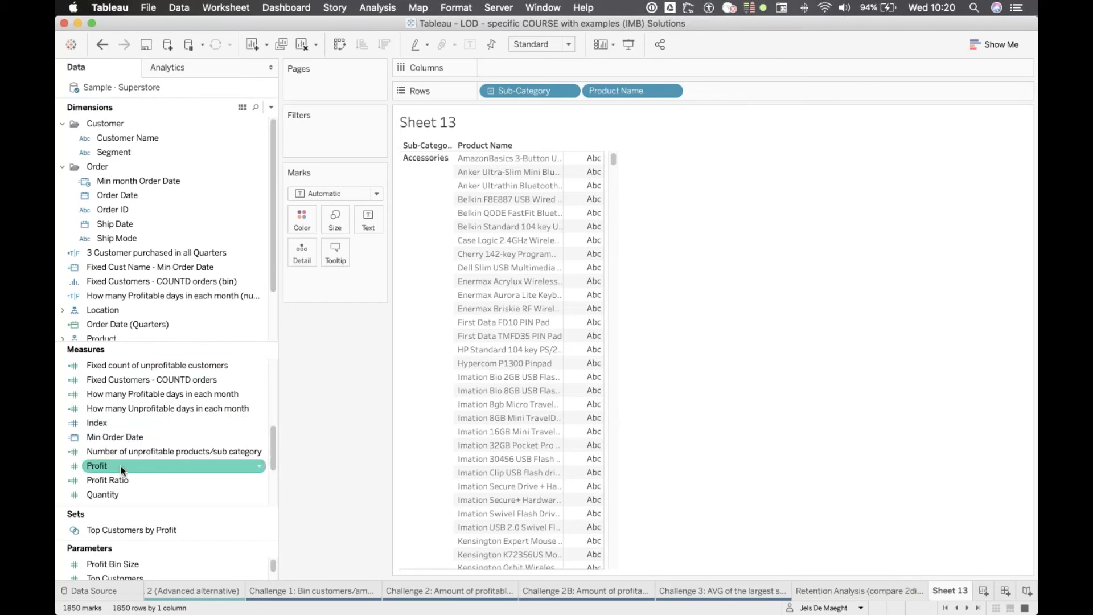
{"action": "left_click_drag", "start_coordinate": [121, 470], "coordinate": [376, 219]}
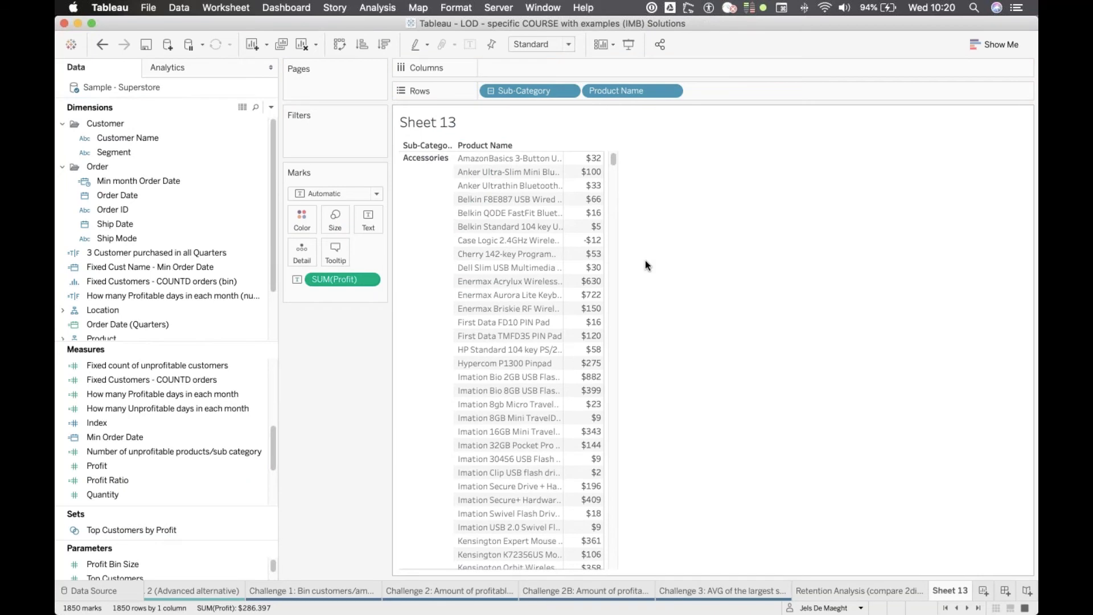
{"action": "left_click", "coordinate": [594, 243]}
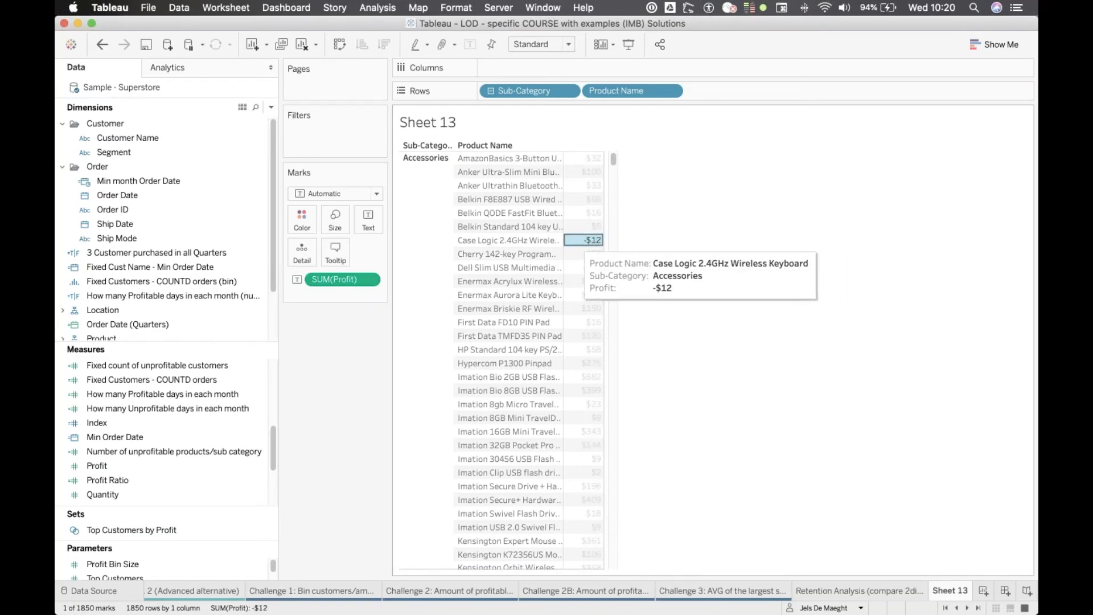
{"action": "mouse_move", "coordinate": [593, 240]}
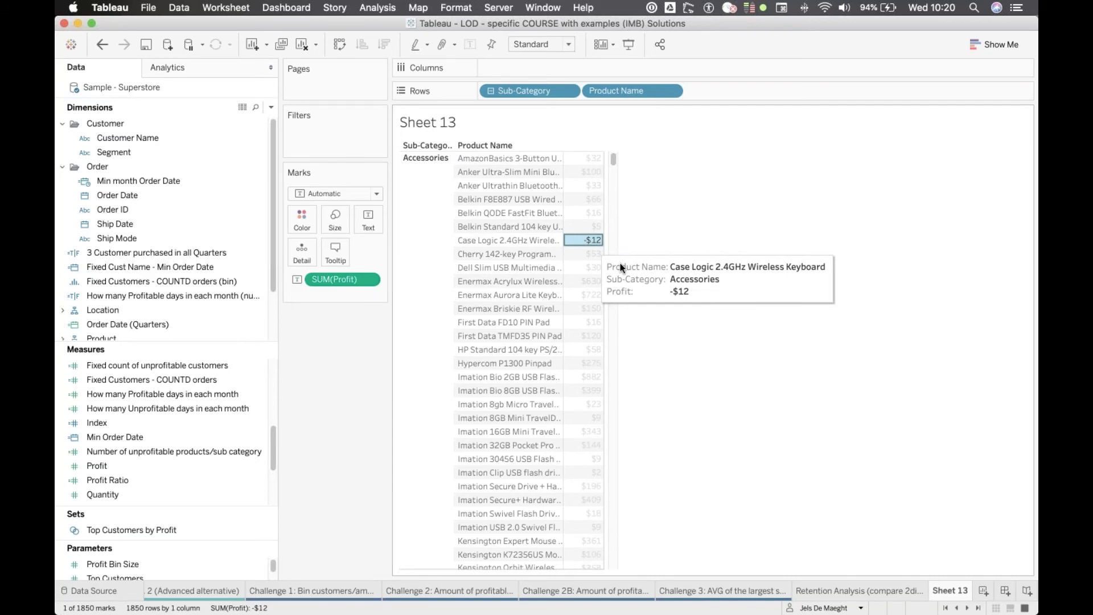
{"action": "key", "text": "Escape"}
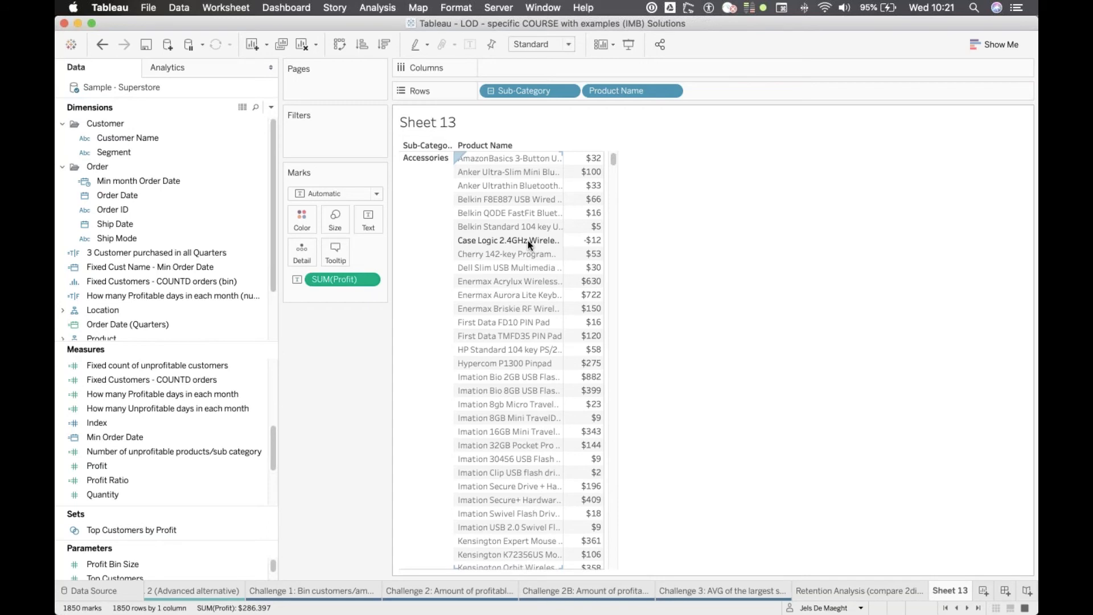
Step: Examine the then and else values of the IIF test in the Number of unprofitable products/sub category calculation, and close it unchanged
{"action": "right_click", "coordinate": [173, 451]}
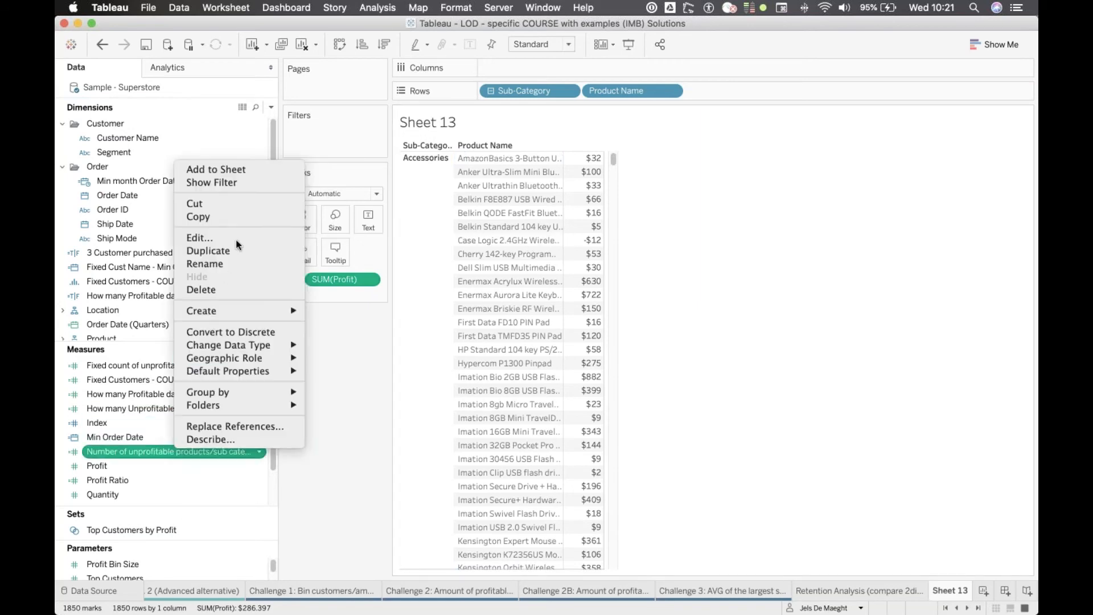
{"action": "left_click", "coordinate": [238, 243]}
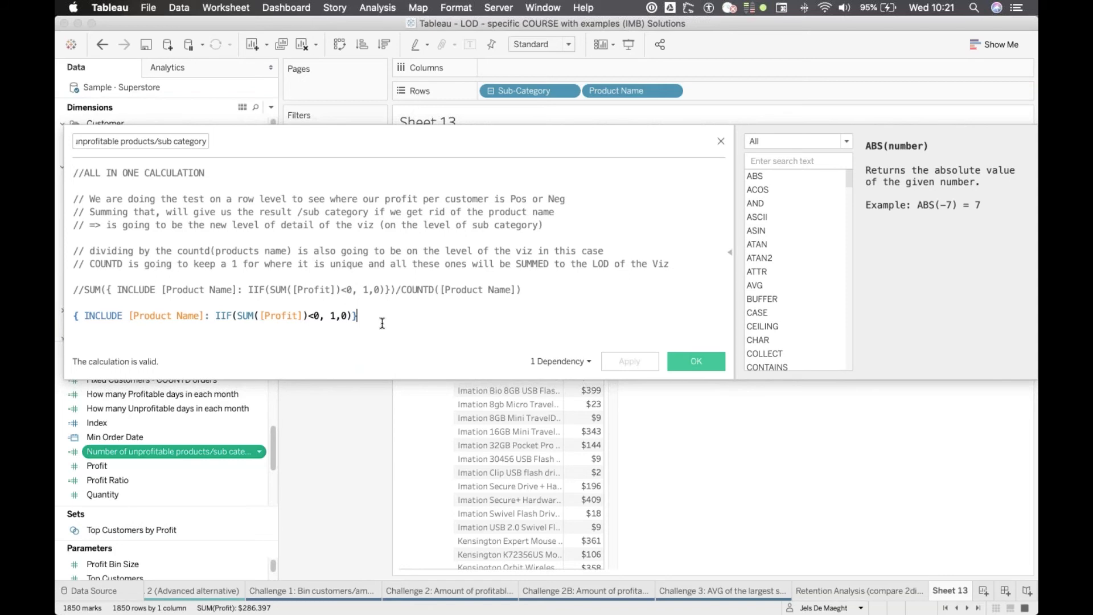
{"action": "key", "text": "Left"}
{"action": "key", "text": "Left"}
{"action": "key", "text": "Left"}
{"action": "key", "text": "Left"}
{"action": "key", "text": "Left"}
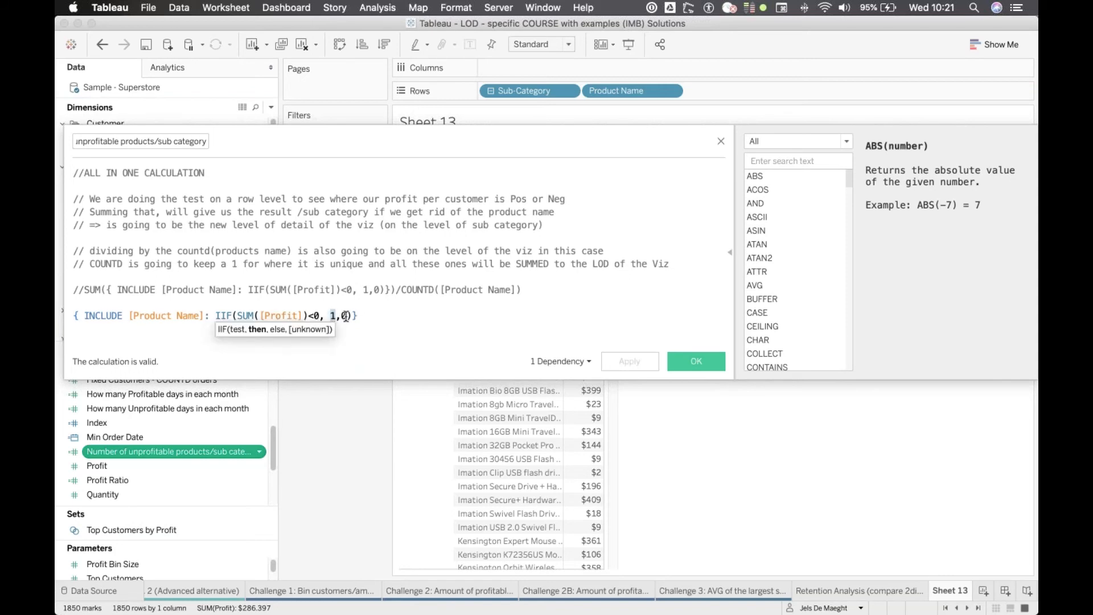
{"action": "key", "text": "Right"}
{"action": "key", "text": "Right"}
{"action": "left_click", "coordinate": [721, 140]}
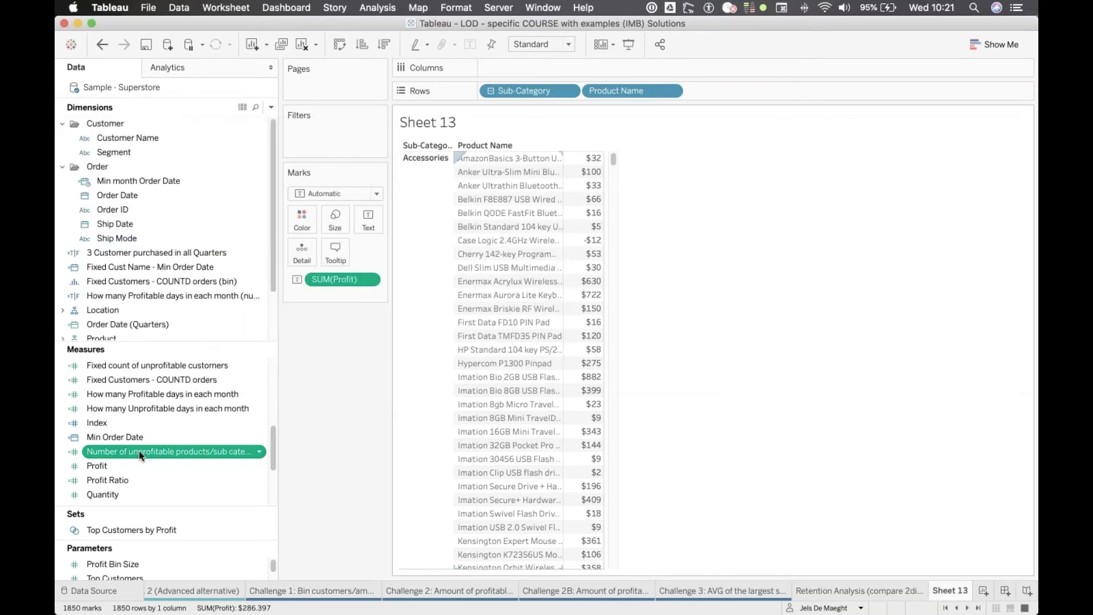
Step: Add Number of unprofitable products/sub category as text beside Profit and check it for the Case Logic 2.4GHz Wireless Keyboard
{"action": "left_click_drag", "start_coordinate": [139, 451], "coordinate": [375, 218]}
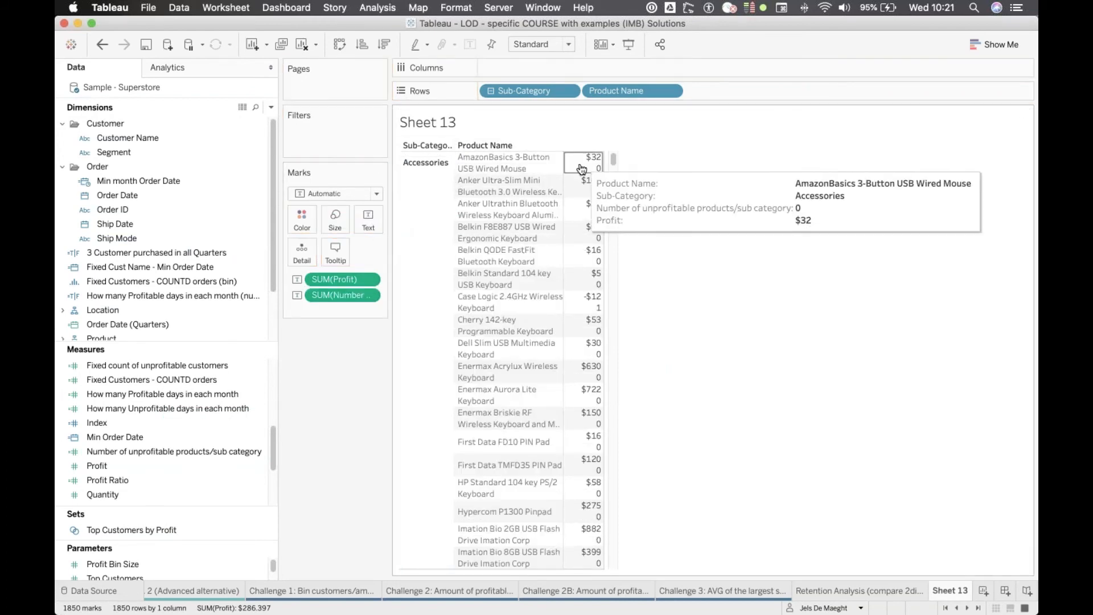
{"action": "mouse_move", "coordinate": [590, 169]}
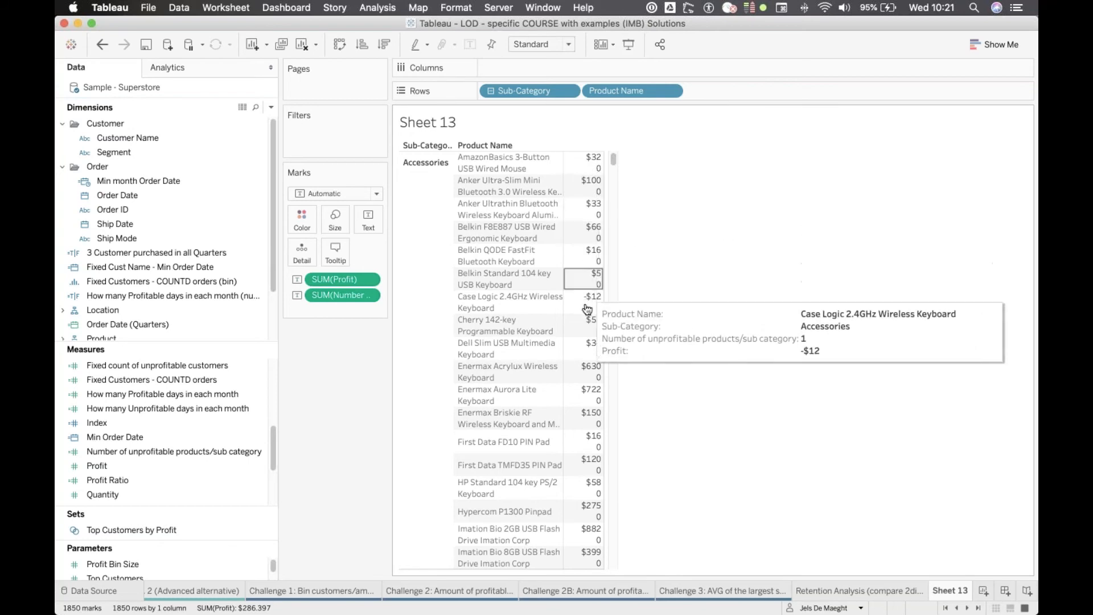
{"action": "left_click", "coordinate": [567, 303]}
{"action": "left_click", "coordinate": [567, 302]}
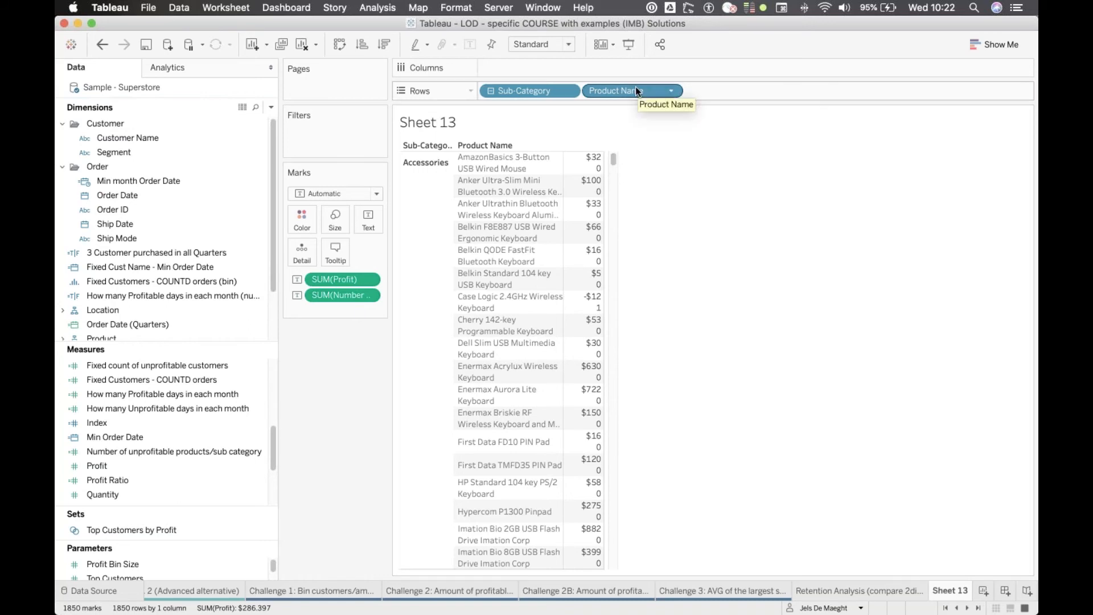
Step: Remove Product Name from Rows so the table is grouped by Sub-Category only
{"action": "left_click_drag", "start_coordinate": [636, 89], "coordinate": [373, 388]}
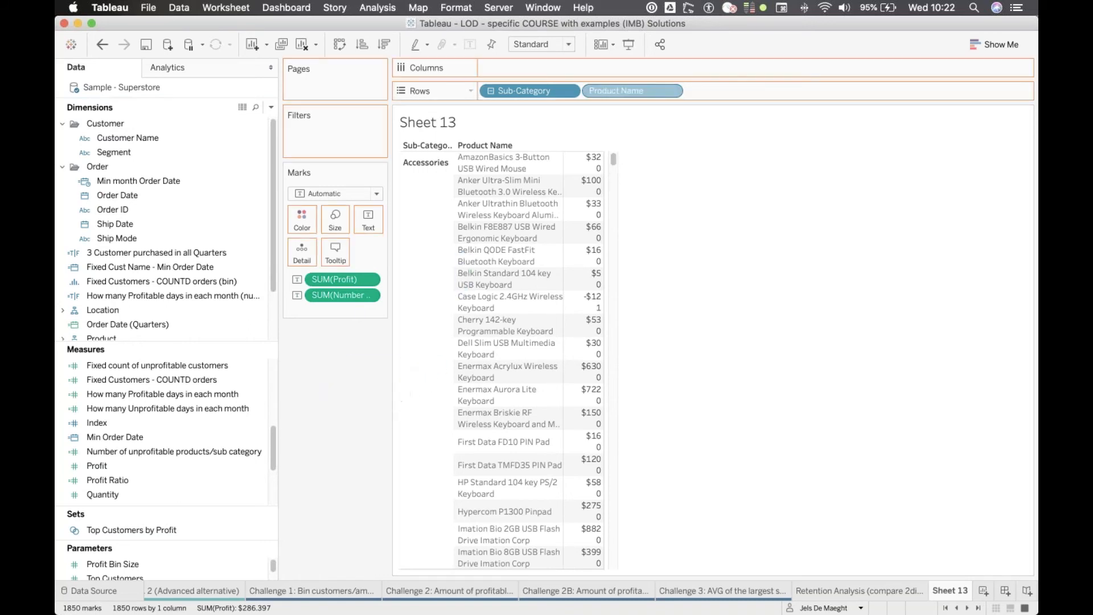
{"action": "mouse_move", "coordinate": [490, 174]}
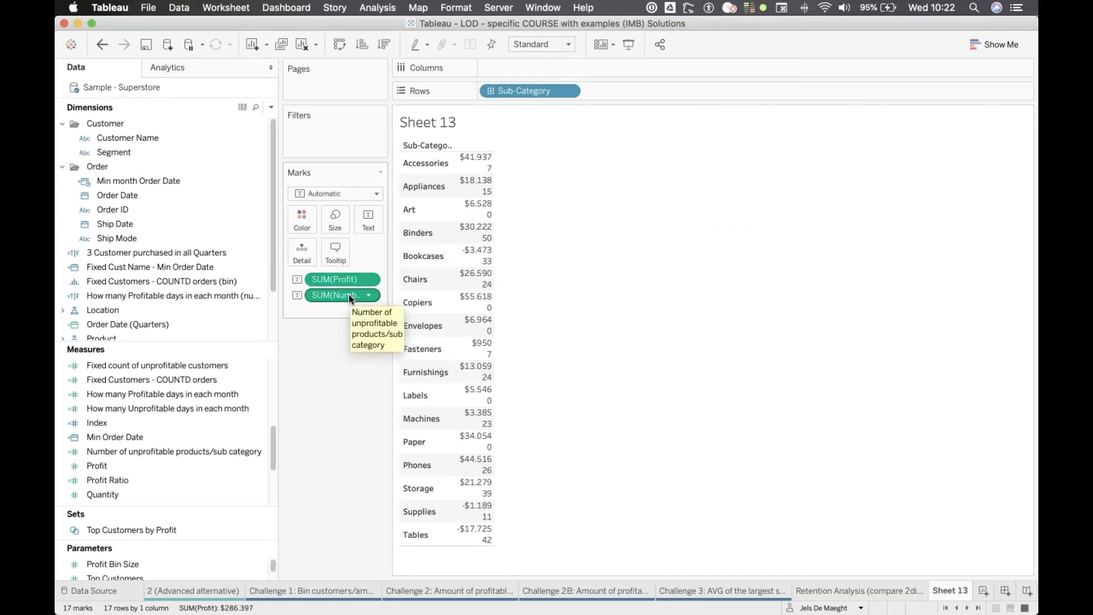
Step: Review the INCLUDE expression in the Number of unprofitable products/sub category calculation and close the editor without changes
{"action": "right_click", "coordinate": [177, 447]}
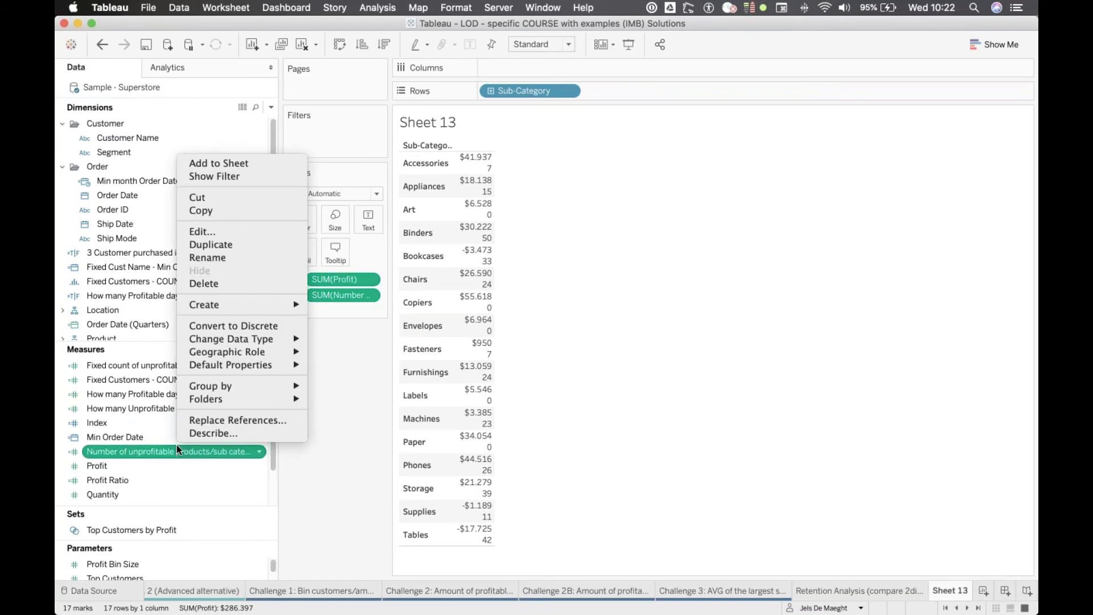
{"action": "left_click", "coordinate": [243, 232]}
{"action": "left_click", "coordinate": [110, 316]}
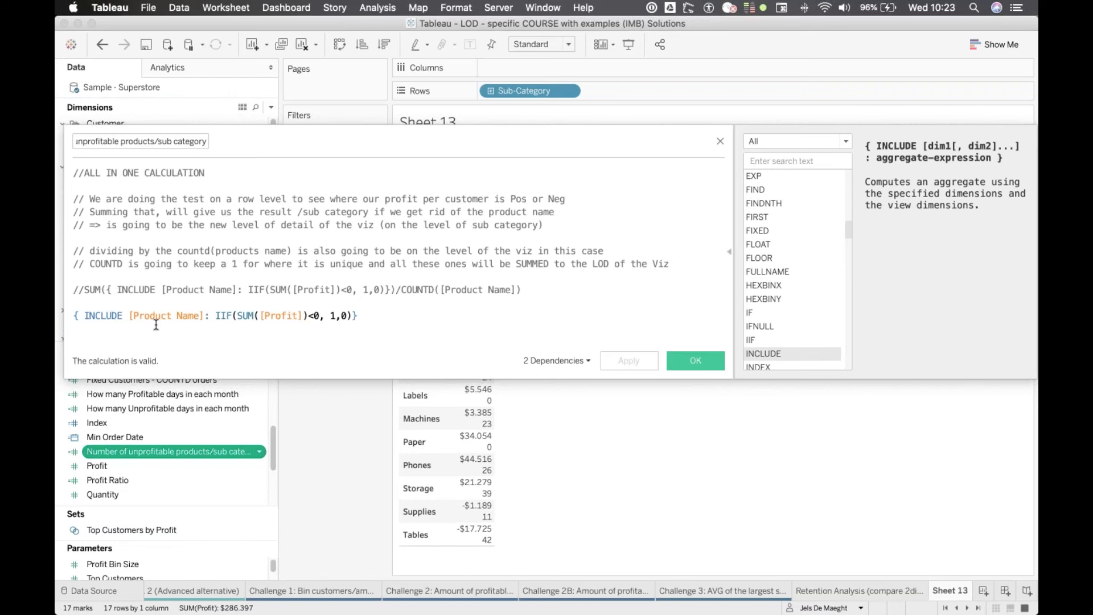
{"action": "left_click", "coordinate": [720, 141]}
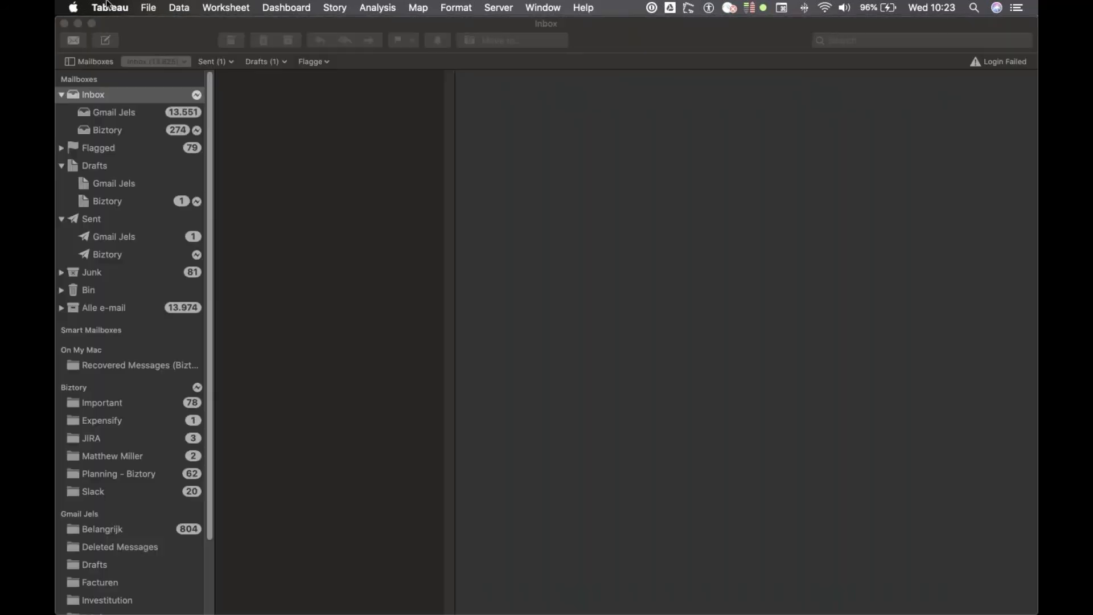
Step: In the Number of unprofitable products/sub category calculation, uncomment the SUM/COUNTD([Product Name]) formula, comment out the bare INCLUDE line, and save the calculation
{"action": "left_click", "coordinate": [64, 22]}
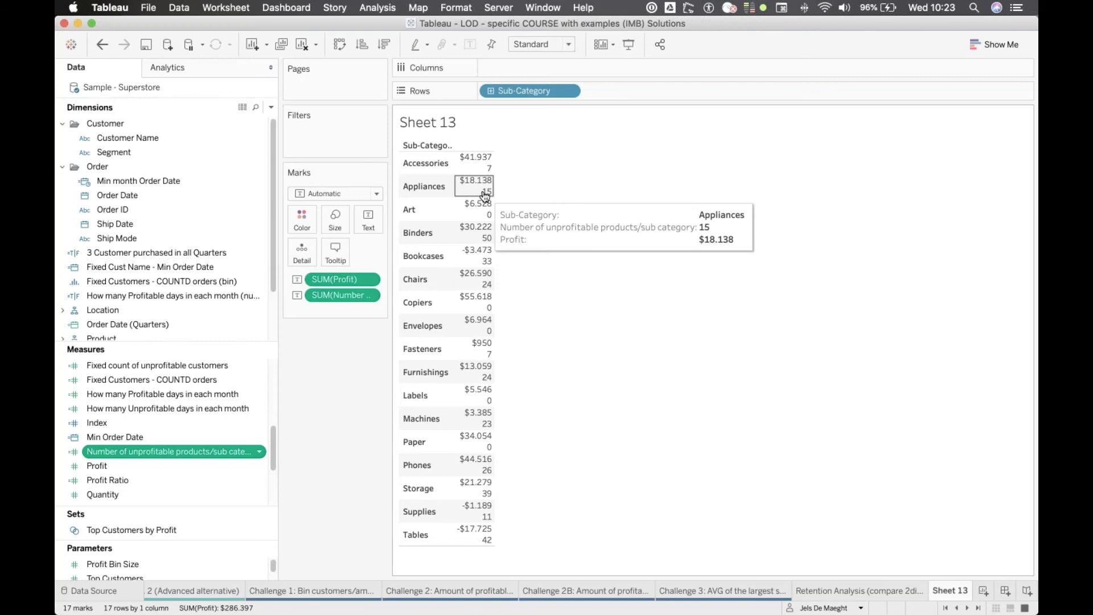
{"action": "right_click", "coordinate": [190, 453]}
{"action": "left_click", "coordinate": [265, 238]}
{"action": "left_click", "coordinate": [83, 290]}
{"action": "key", "text": "BackSpace"}
{"action": "key", "text": "BackSpace"}
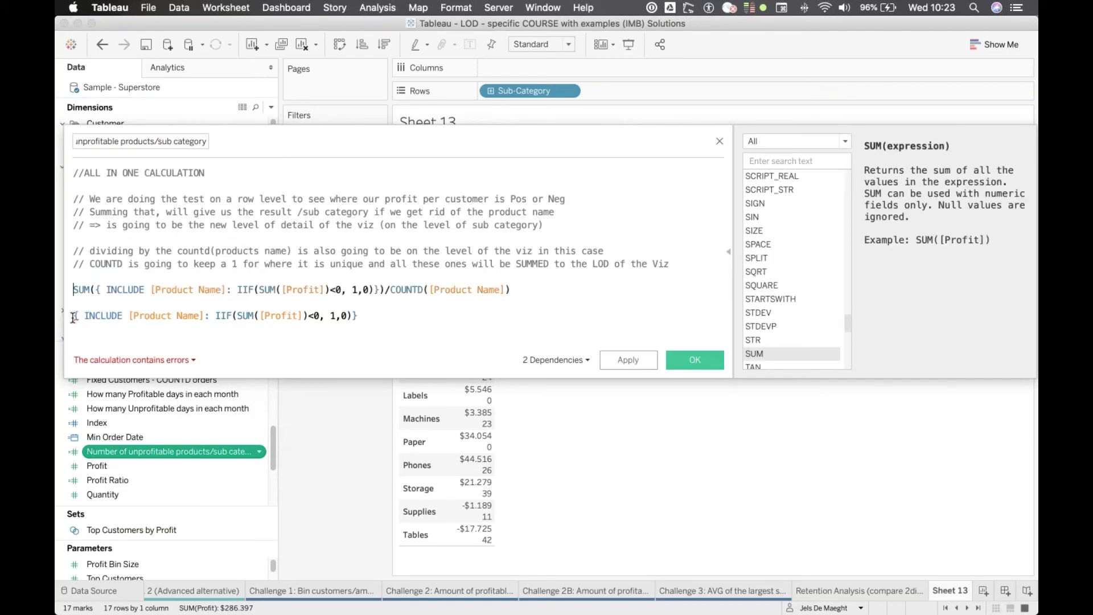
{"action": "type", "text": "//"}
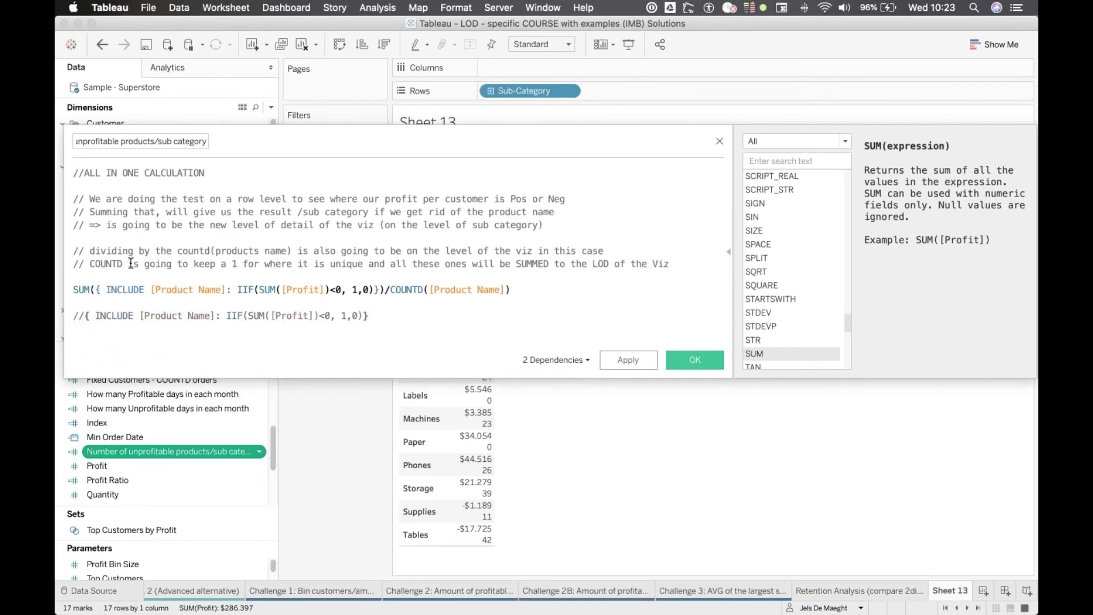
{"action": "left_click_drag", "start_coordinate": [95, 291], "coordinate": [380, 291]}
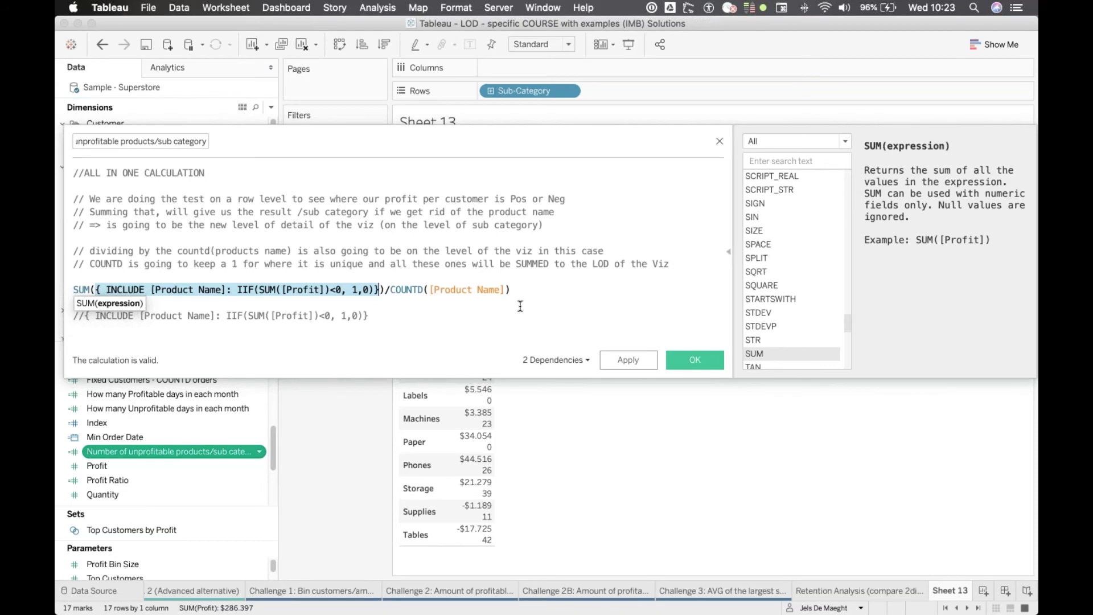
{"action": "left_click_drag", "start_coordinate": [549, 139], "coordinate": [554, 201]}
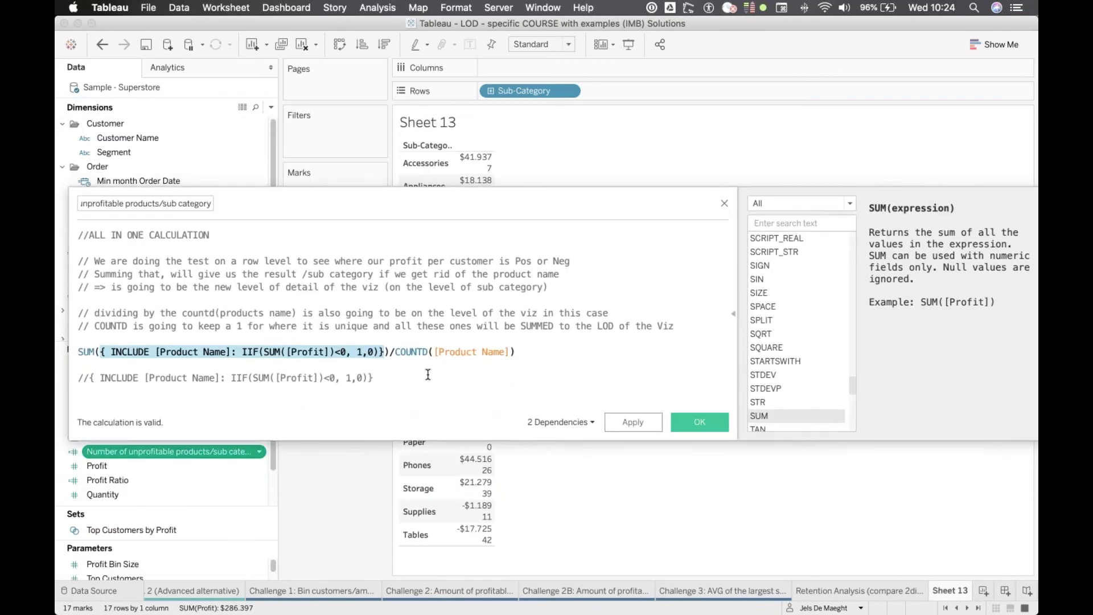
{"action": "left_click", "coordinate": [371, 377]}
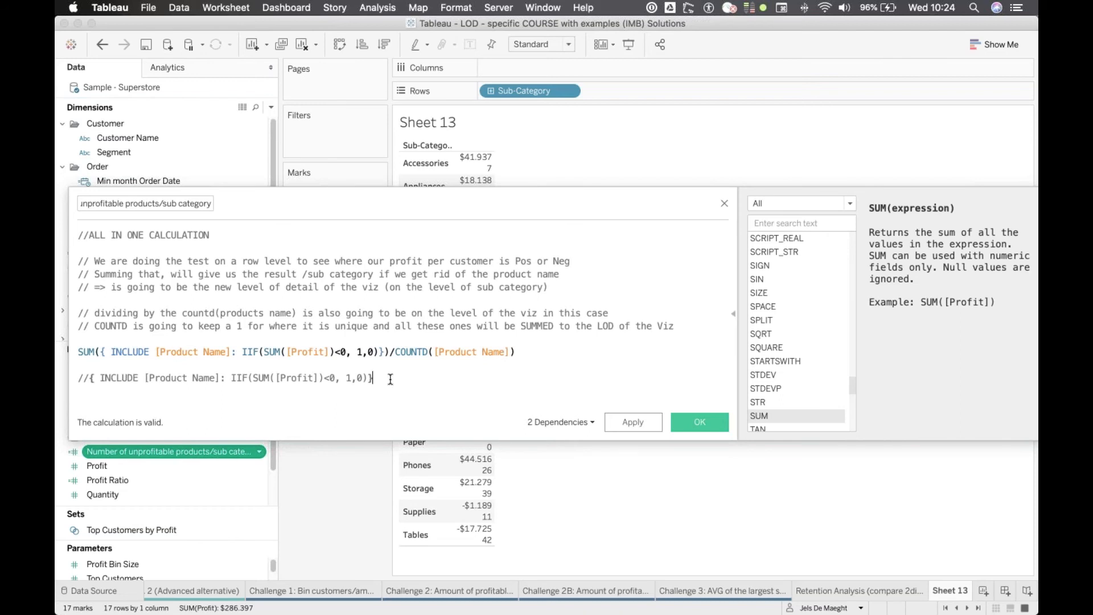
{"action": "left_click", "coordinate": [701, 423]}
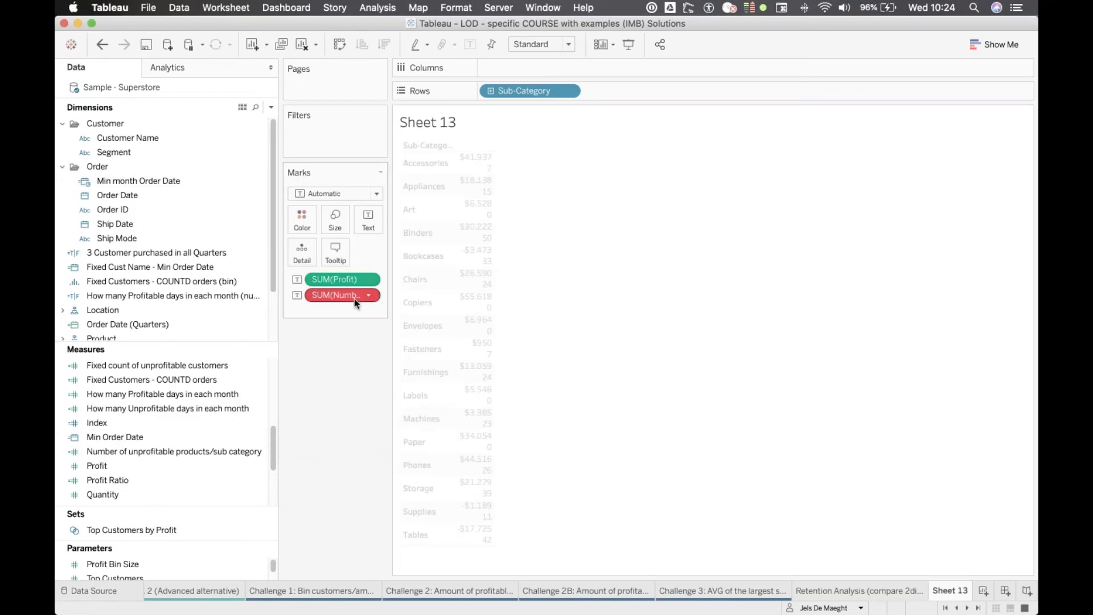
Step: Replace the invalid text measure on the Marks card with the updated Number of unprofitable products/sub category field
{"action": "mouse_move", "coordinate": [354, 299]}
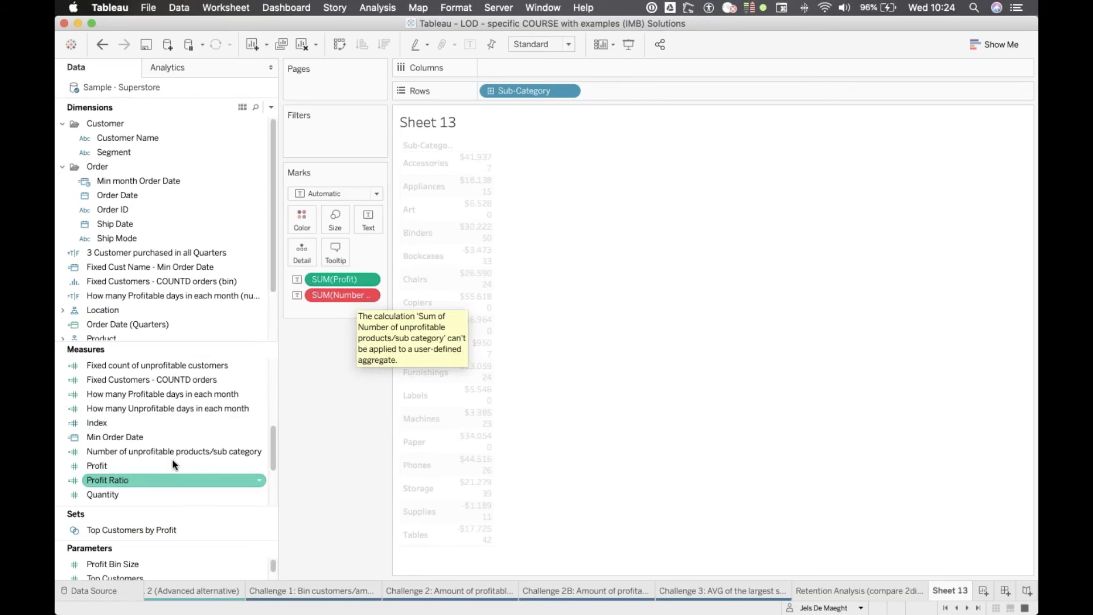
{"action": "left_click_drag", "start_coordinate": [179, 452], "coordinate": [350, 294]}
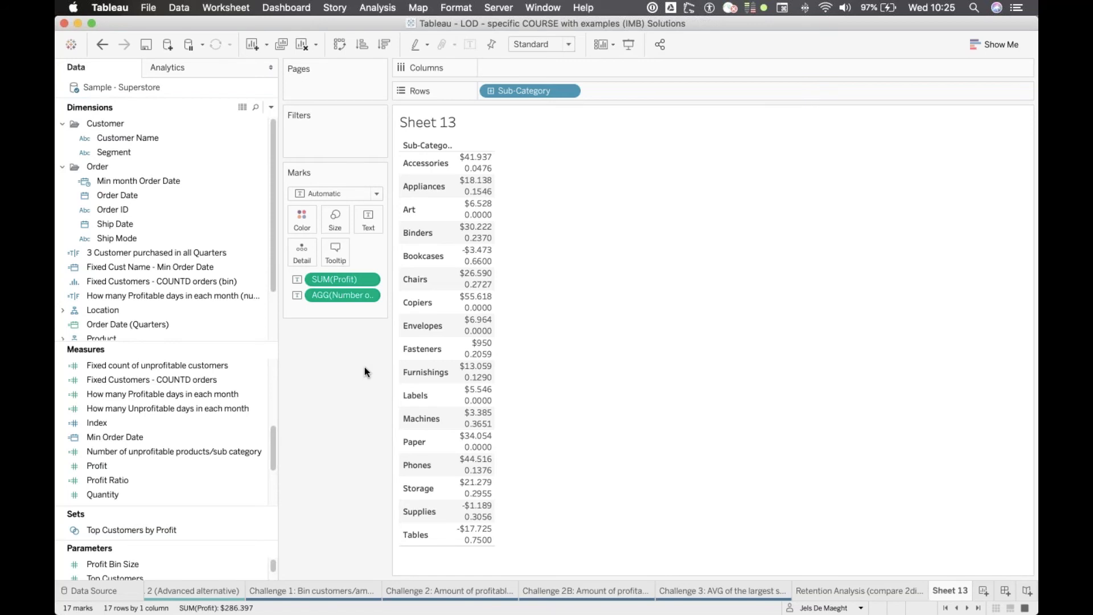
{"action": "mouse_move", "coordinate": [486, 170]}
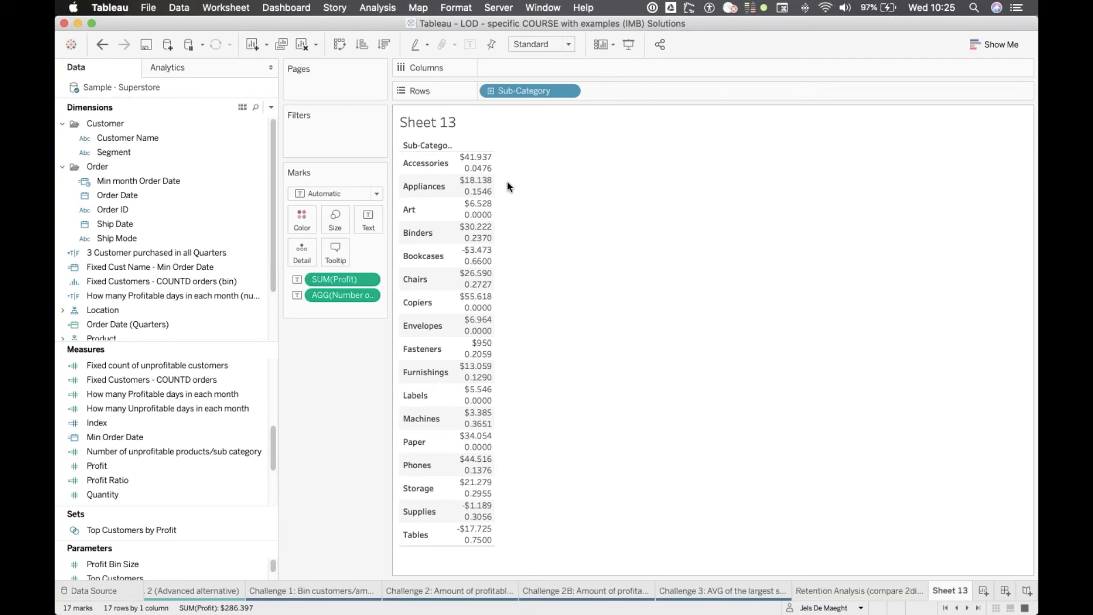
Step: Open the Include Ex. sheet and compare its unprofitable product percentages and Profit per sub-category
{"action": "scroll", "coordinate": [330, 582], "scroll_direction": "left", "scroll_amount": 5}
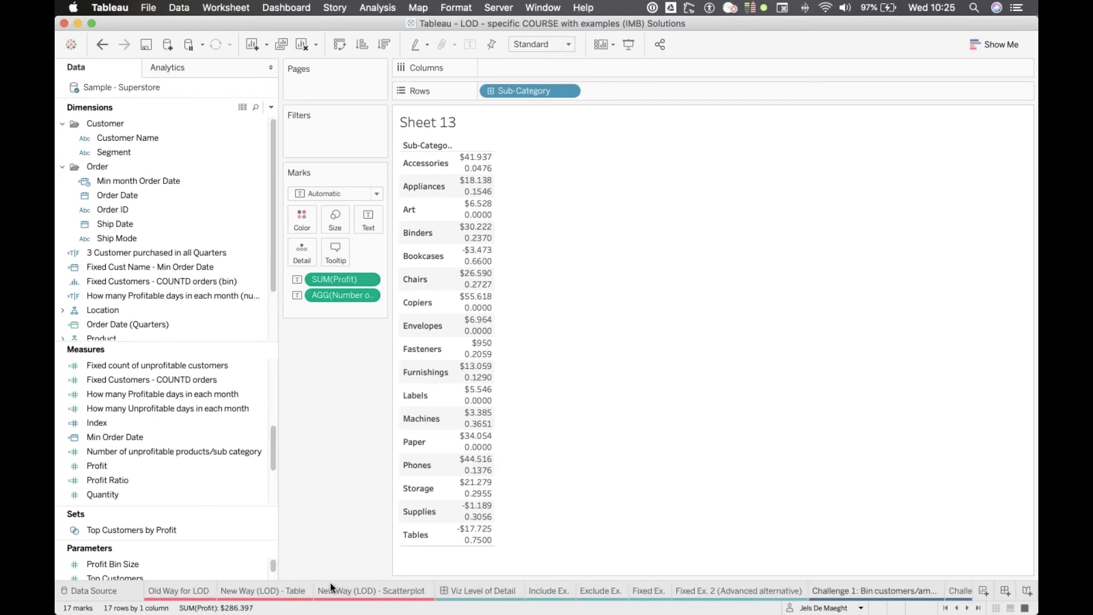
{"action": "left_click", "coordinate": [549, 592]}
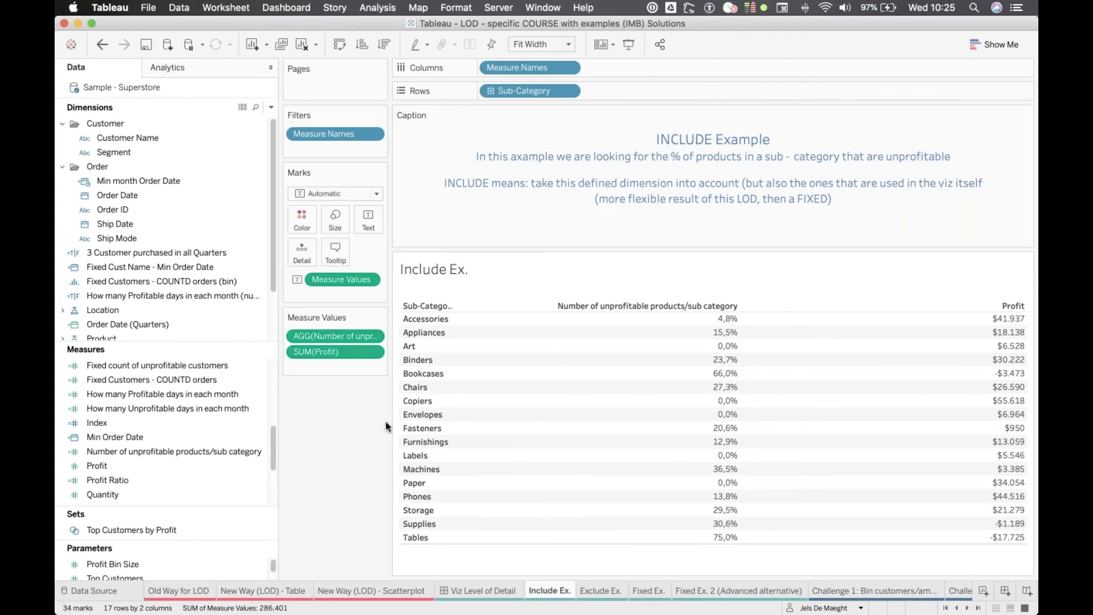
{"action": "mouse_move", "coordinate": [893, 416]}
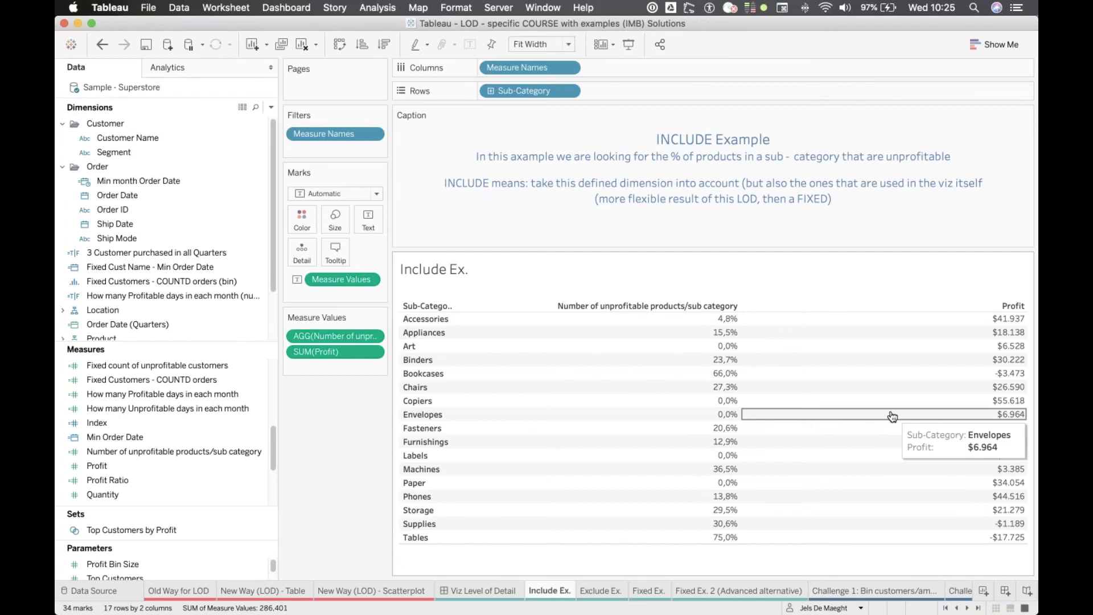
{"action": "mouse_move", "coordinate": [753, 610]}
{"action": "left_click", "coordinate": [826, 603]}
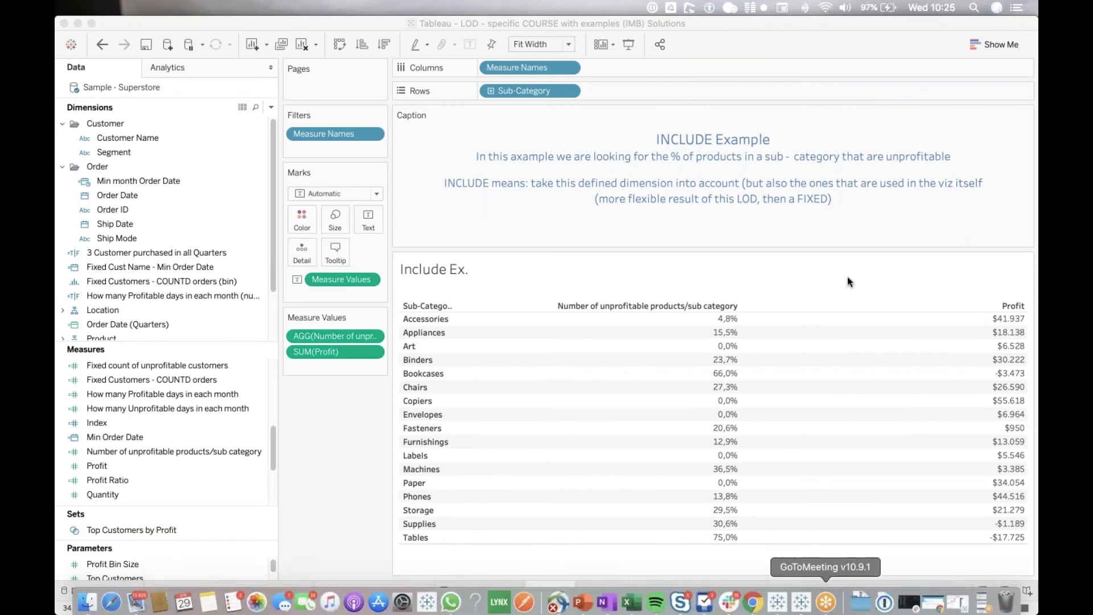
{"action": "left_click", "coordinate": [395, 23]}
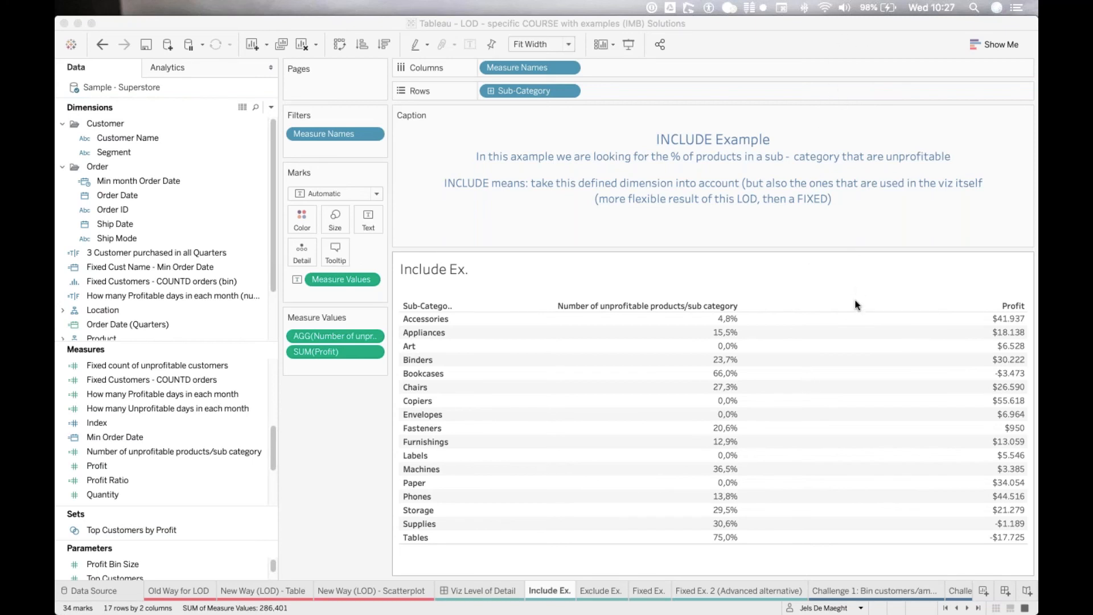
Step: Open the Exclude Ex. sheet, expand the first SUM(Sales) marks card and widen it to show its color field
{"action": "left_click", "coordinate": [602, 591]}
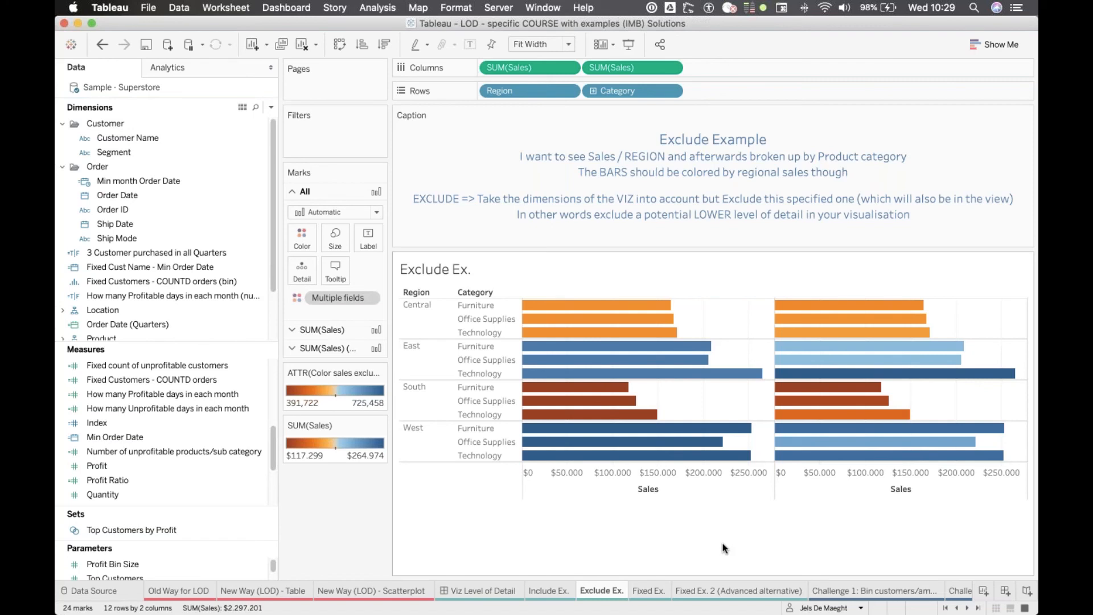
{"action": "left_click", "coordinate": [333, 330]}
{"action": "left_click_drag", "start_coordinate": [391, 304], "coordinate": [455, 302]}
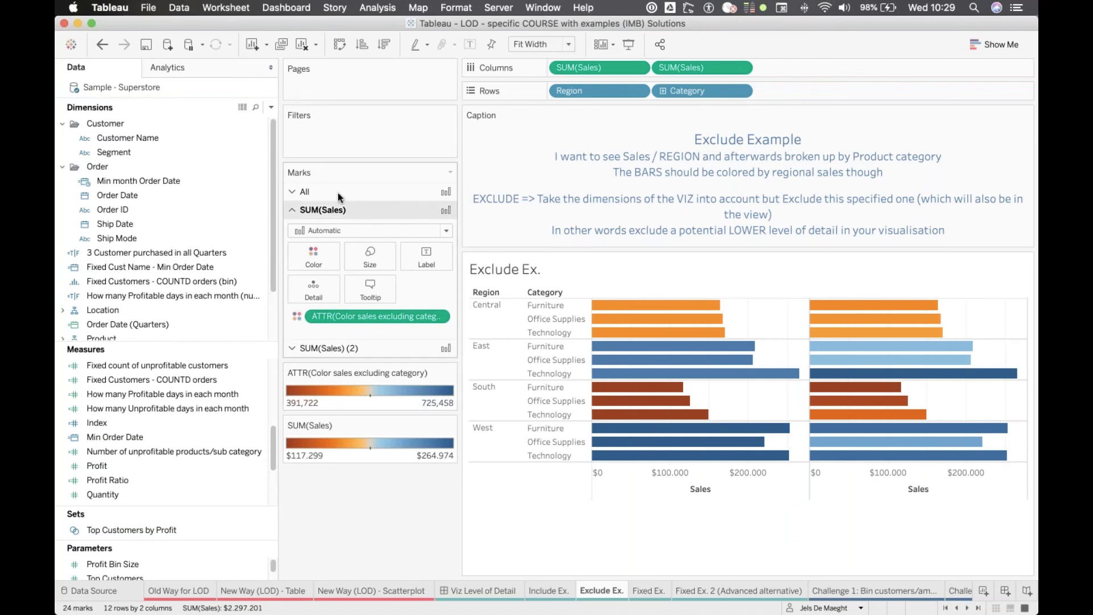
Step: Create a new calculated field named Sales (with categegory excluded)
{"action": "left_click", "coordinate": [271, 108]}
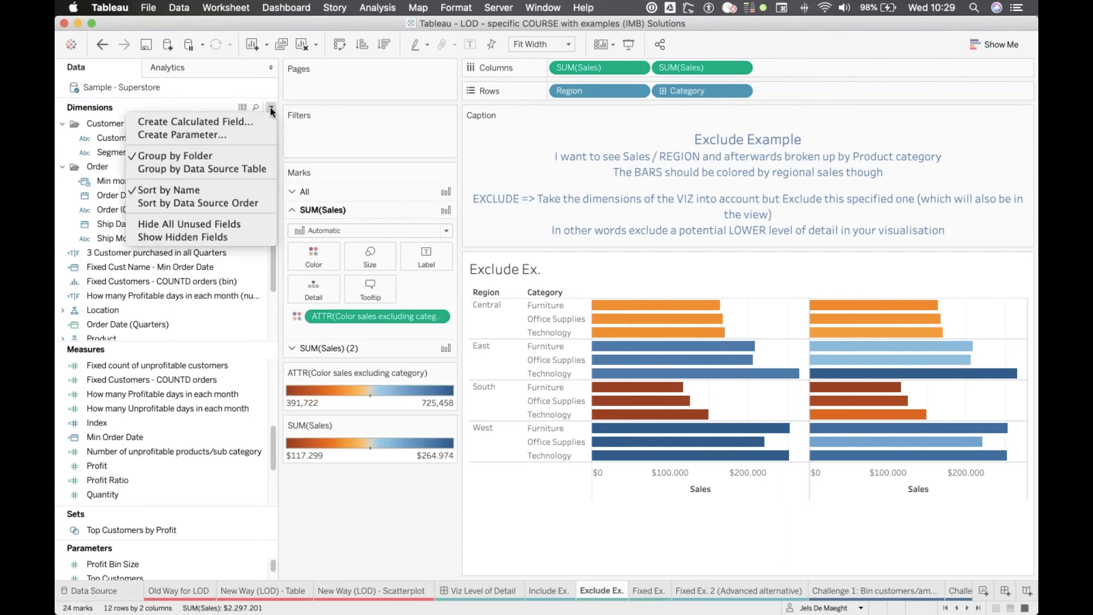
{"action": "left_click", "coordinate": [224, 124]}
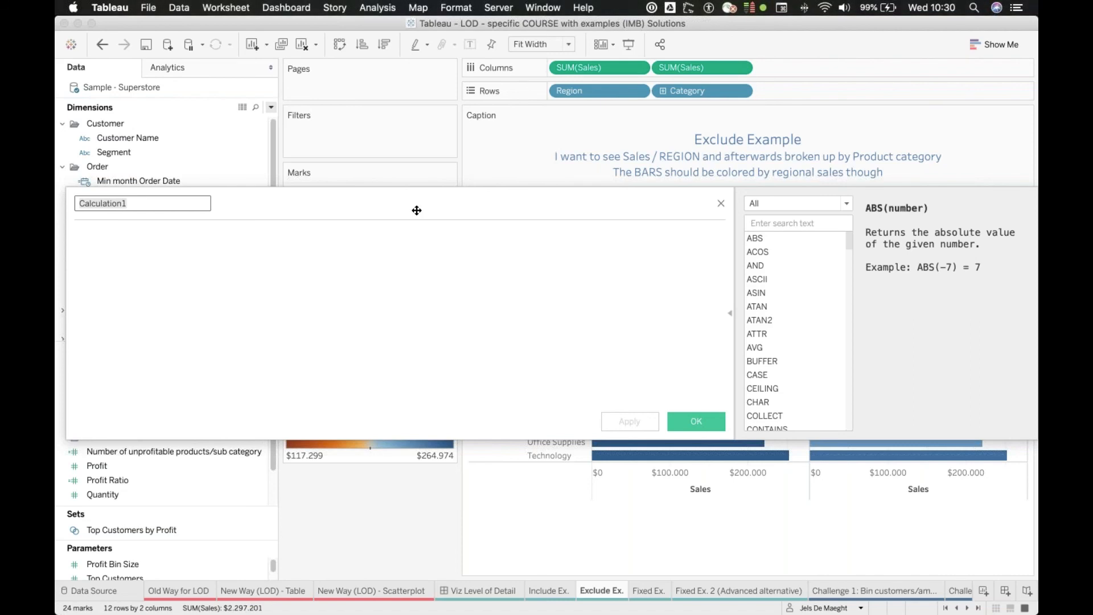
{"action": "type", "text": "Sales"}
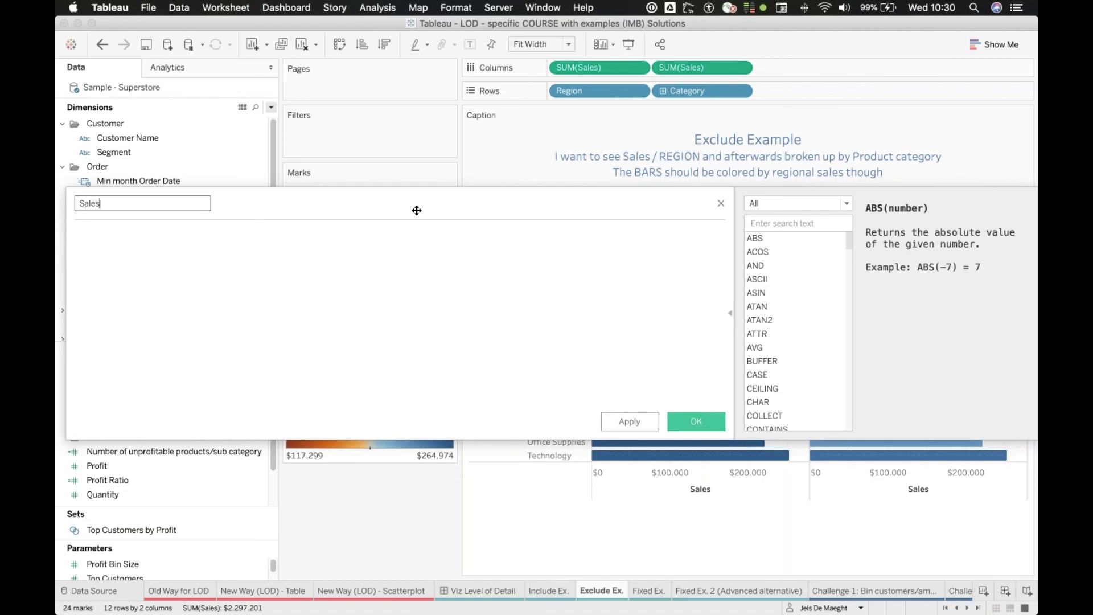
{"action": "type", "text": " (with categro"}
{"action": "key", "text": "BackSpace"}
{"action": "key", "text": "BackSpace"}
{"action": "type", "text": "egory excluded)"}
{"action": "key", "text": "Tab"}
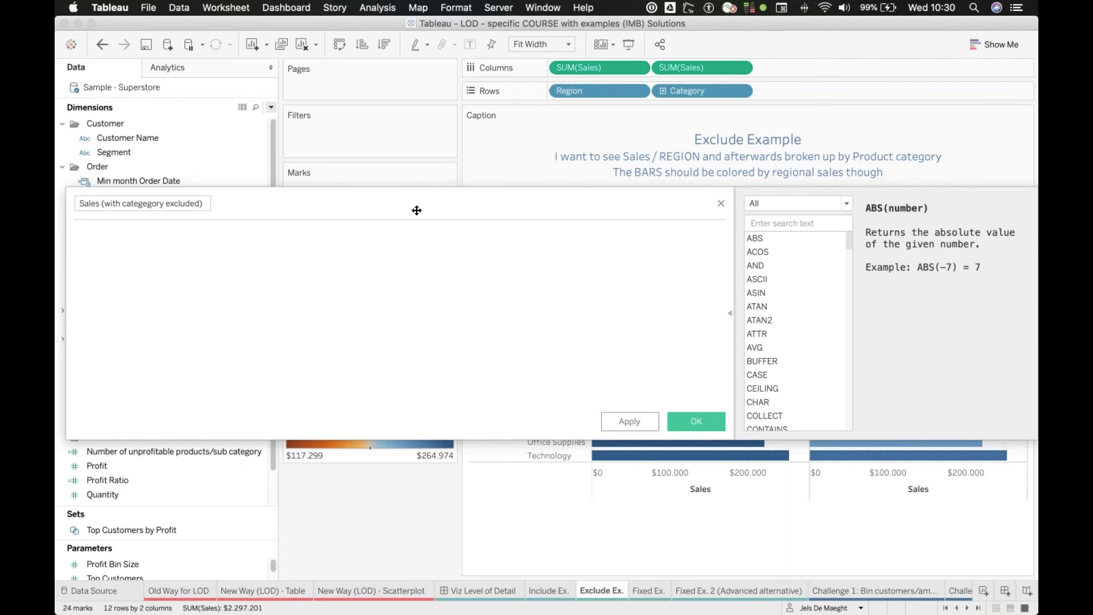
{"action": "type", "text": "{}"}
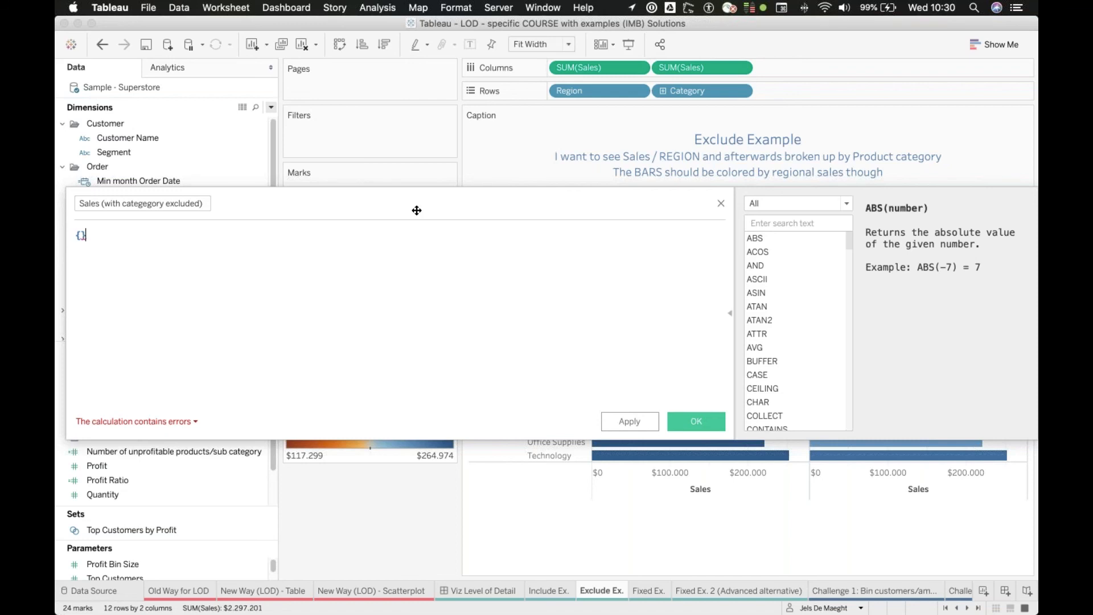
{"action": "key", "text": "BackSpace"}
{"action": "key", "text": "BackSpace"}
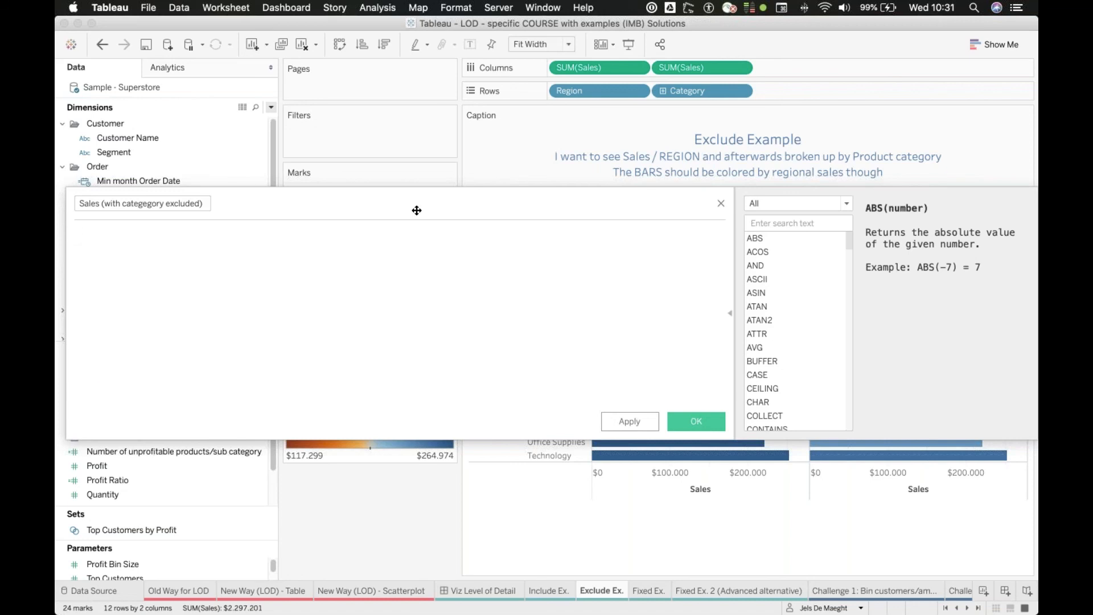
Step: Enter the formula { EXCLUDE [Category]:[Sales]} and resize and move the calculation editor clear of the field list
{"action": "type", "text": "exc"}
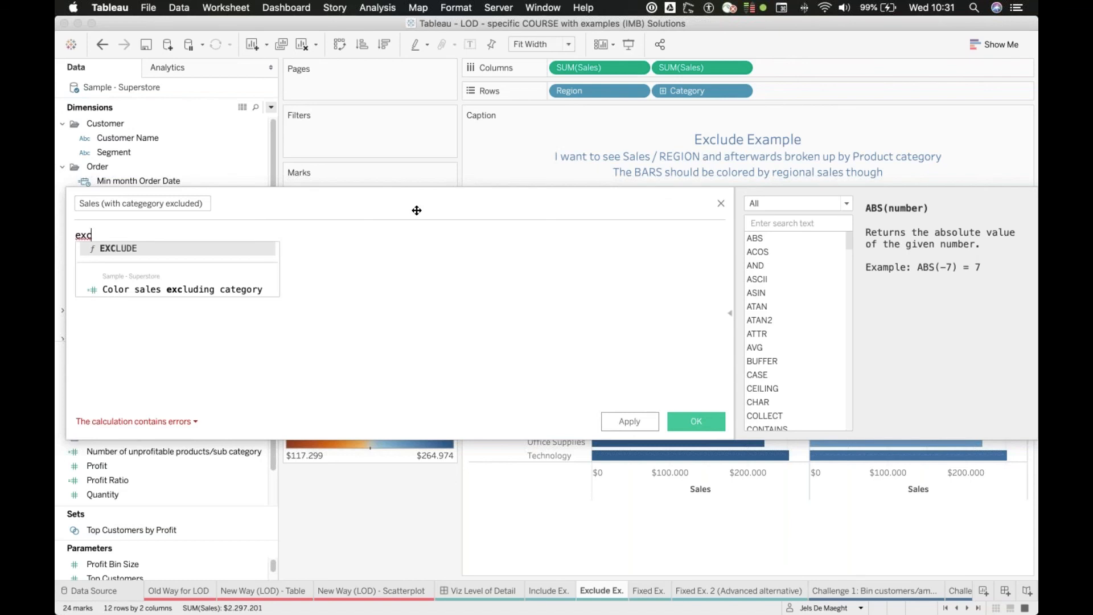
{"action": "key", "text": "Return"}
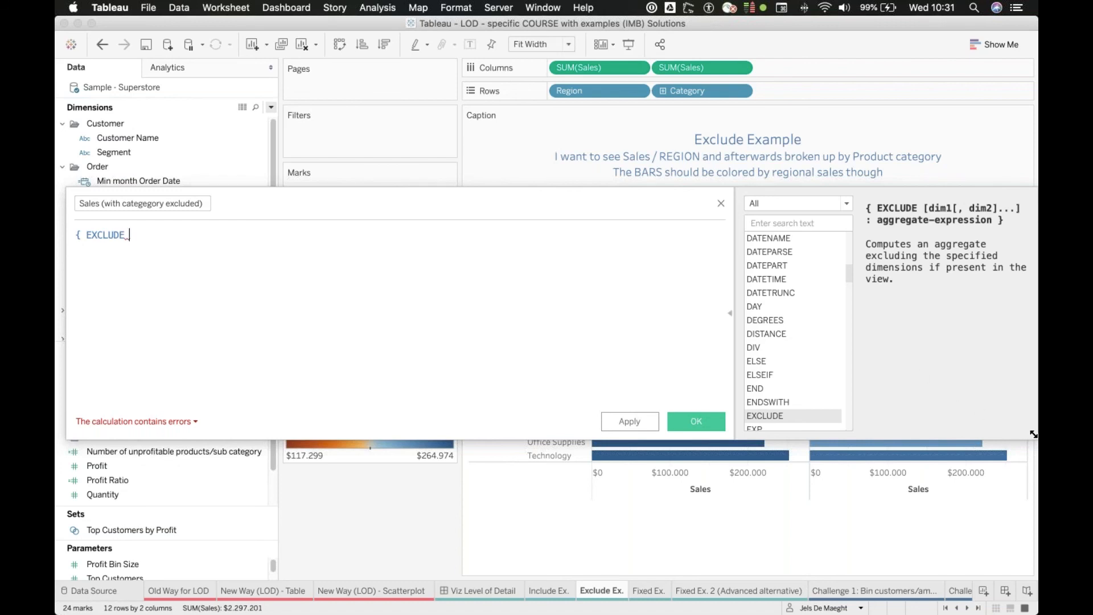
{"action": "left_click_drag", "start_coordinate": [1033, 433], "coordinate": [832, 427]}
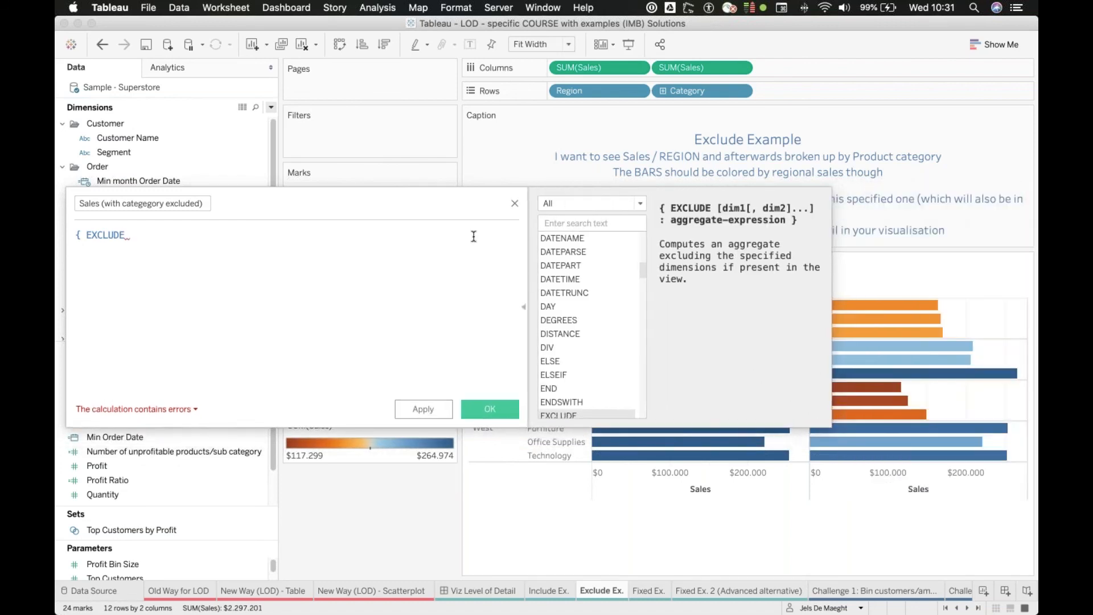
{"action": "left_click_drag", "start_coordinate": [455, 206], "coordinate": [582, 193]}
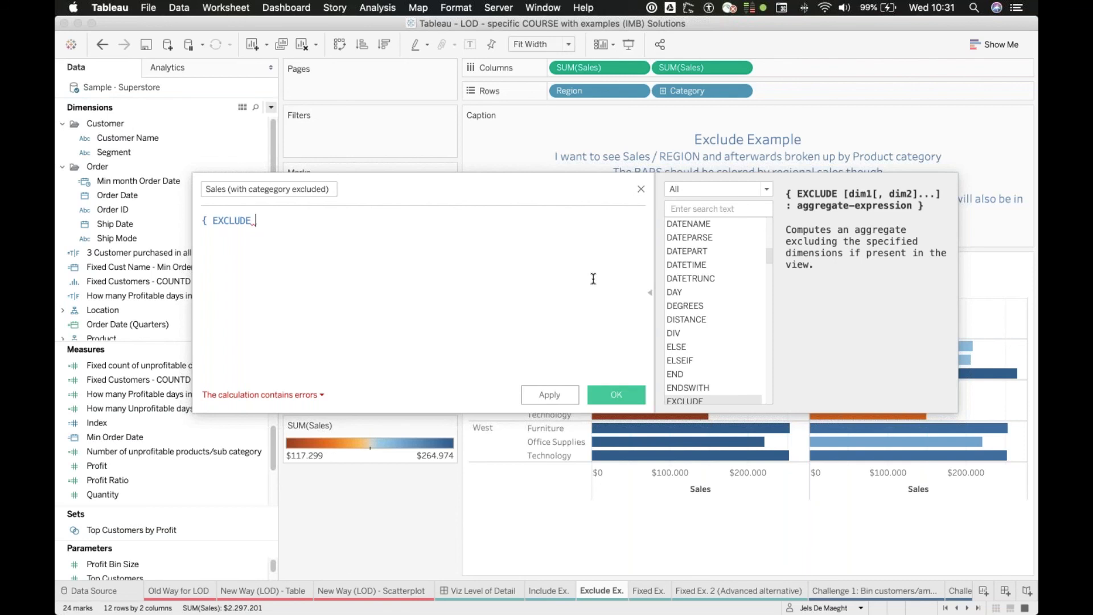
{"action": "type", "text": "cate"}
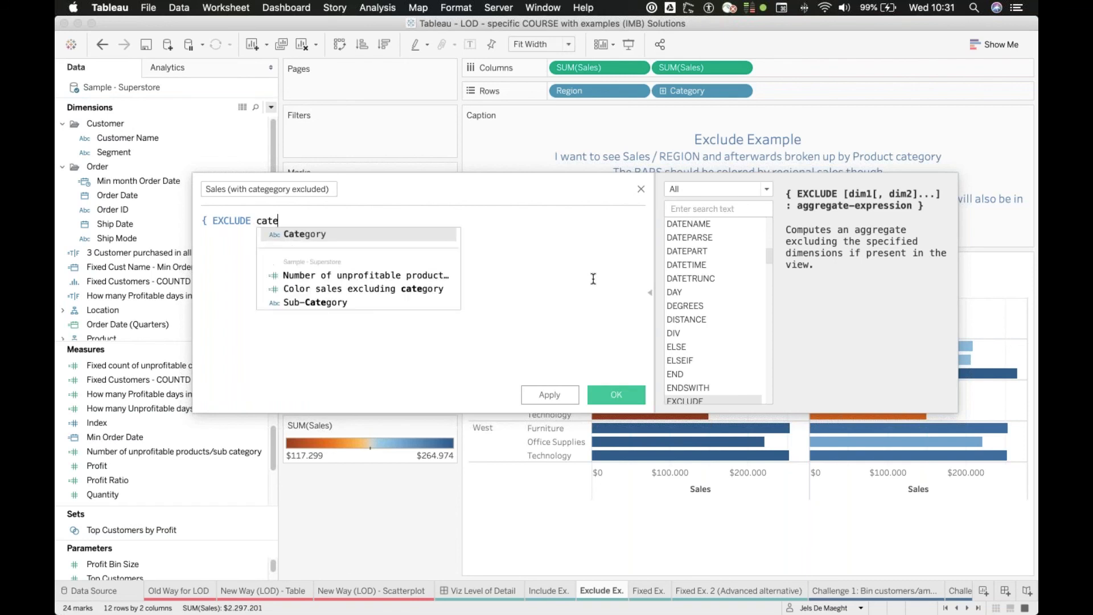
{"action": "key", "text": "Return"}
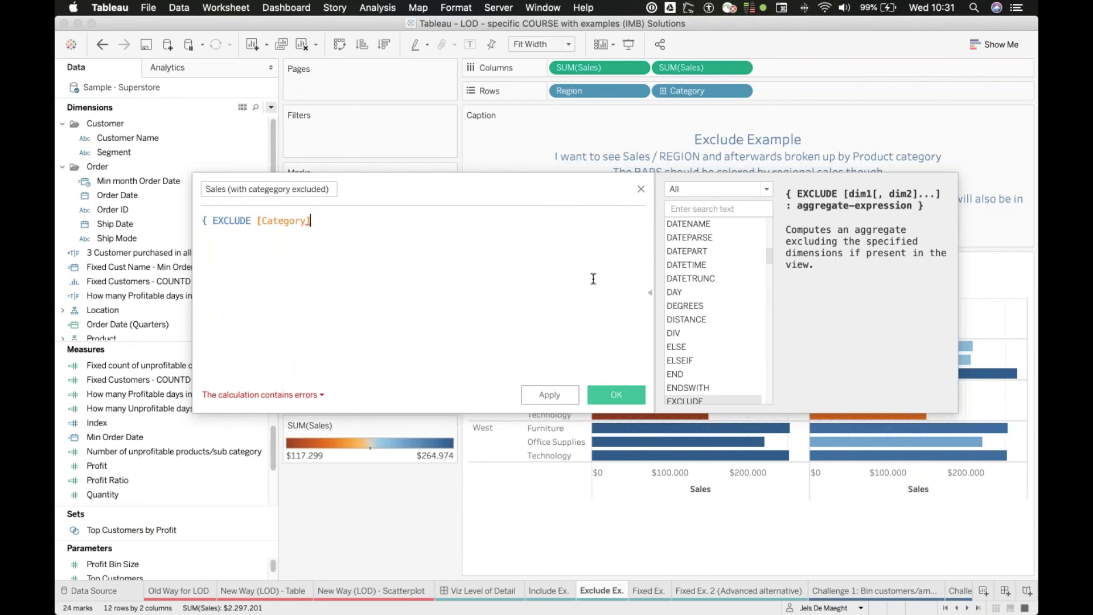
{"action": "type", "text": ":"}
{"action": "type", "text": "sales"}
{"action": "key", "text": "Return"}
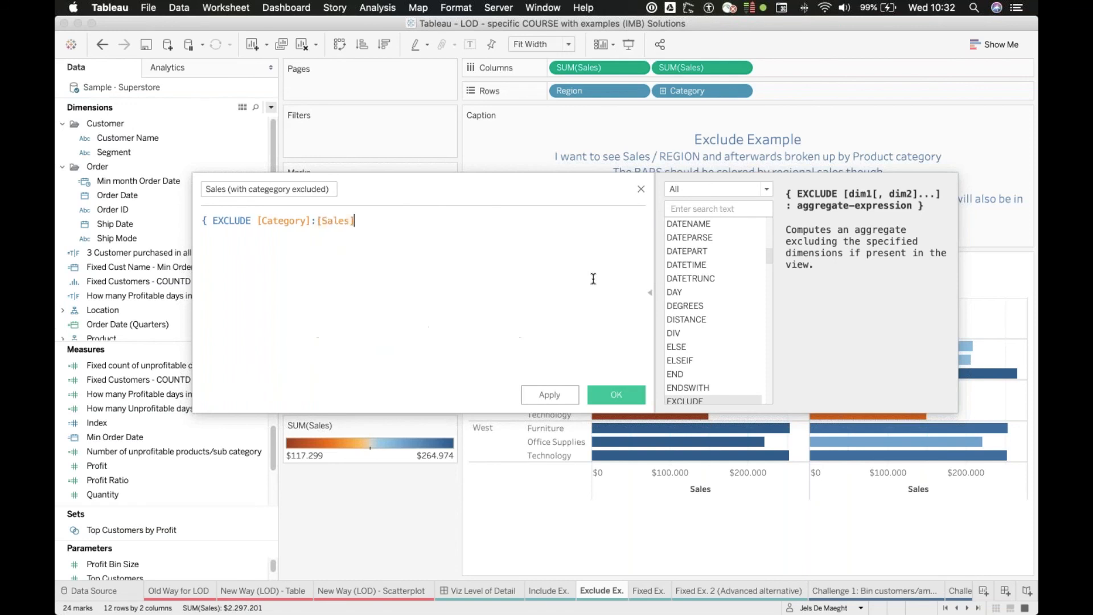
{"action": "type", "text": "}"}
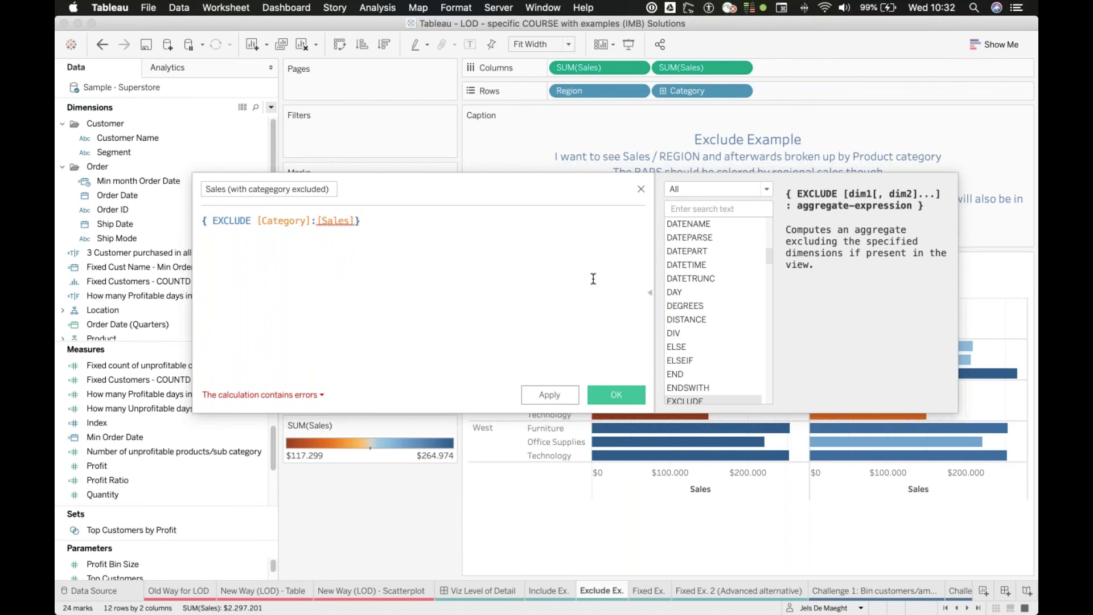
Step: Check the calculation error, wrap Sales in SUM so the formula reads { EXCLUDE [Category]:SUM([Sales])}, and save the calculated field
{"action": "left_click", "coordinate": [308, 394]}
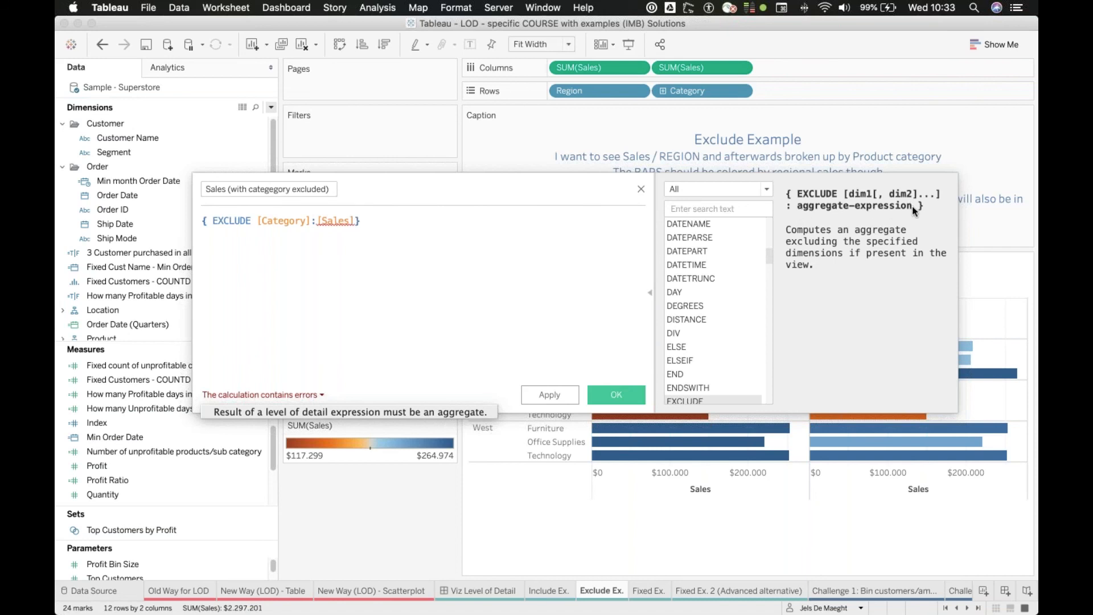
{"action": "left_click", "coordinate": [316, 220]}
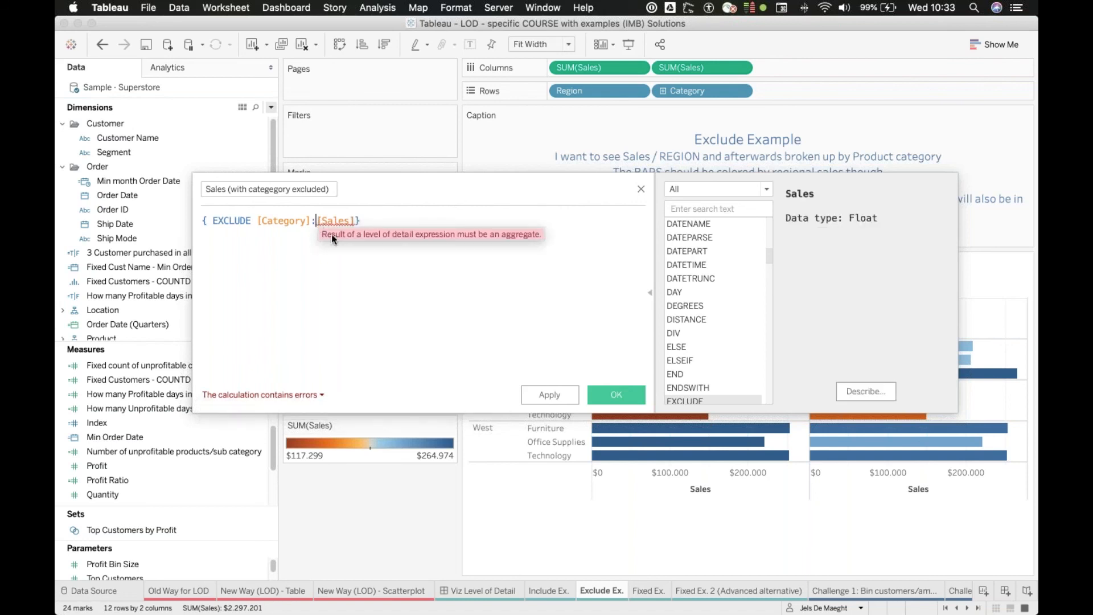
{"action": "type", "text": "Su"}
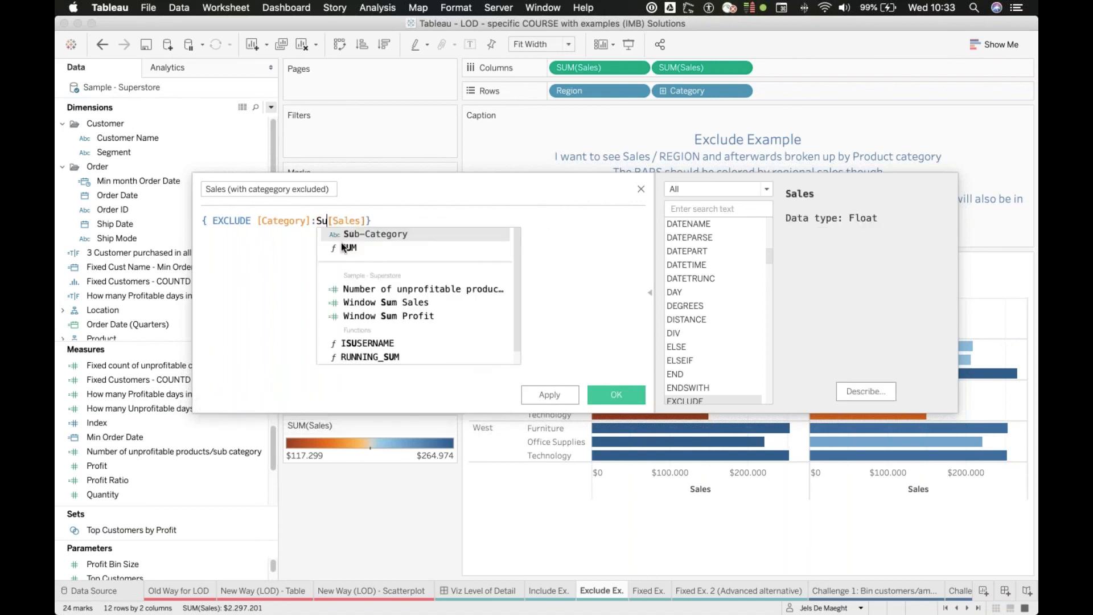
{"action": "left_click", "coordinate": [347, 248]}
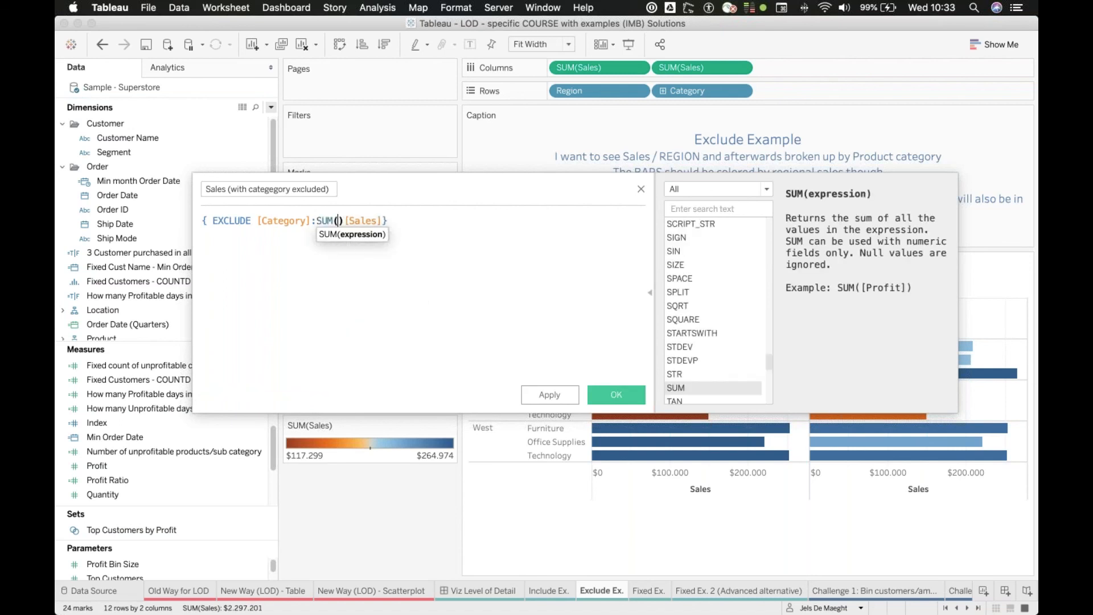
{"action": "key", "text": "Delete"}
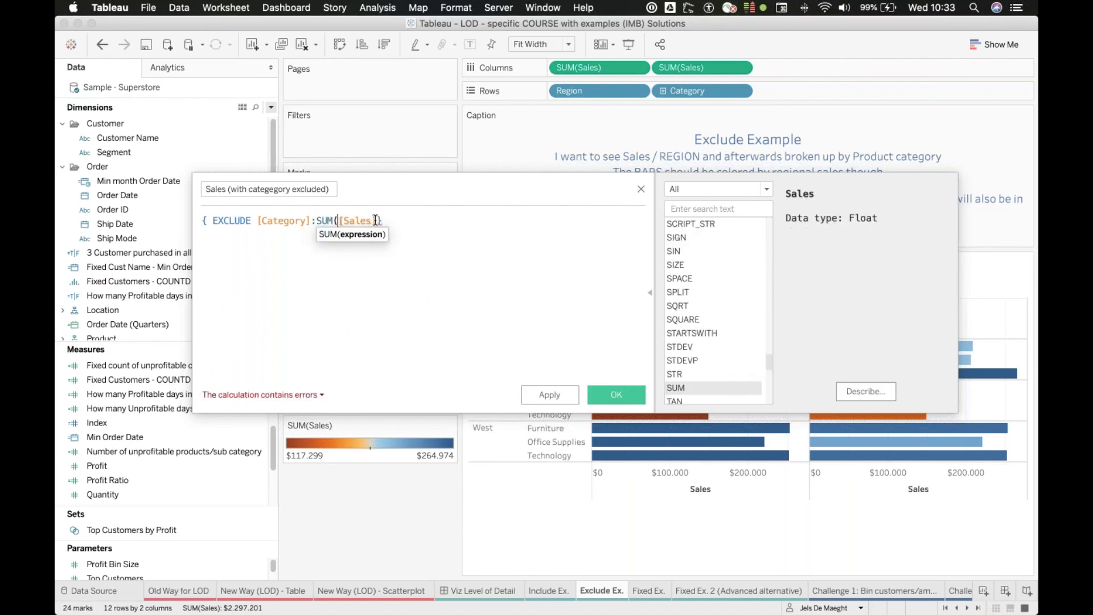
{"action": "type", "text": ")"}
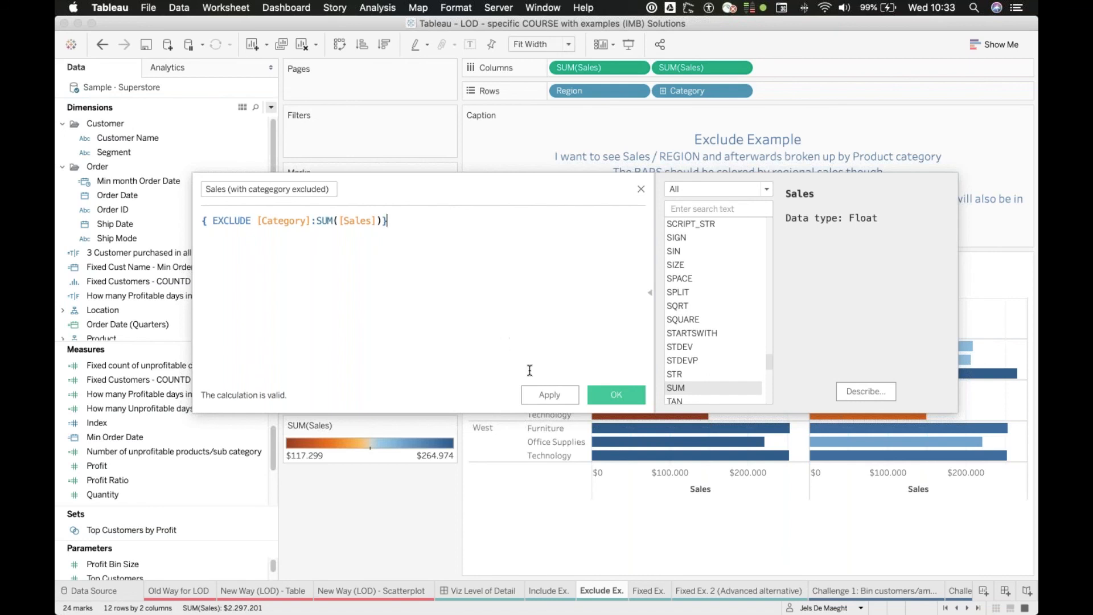
{"action": "left_click", "coordinate": [550, 395]}
{"action": "left_click", "coordinate": [627, 390]}
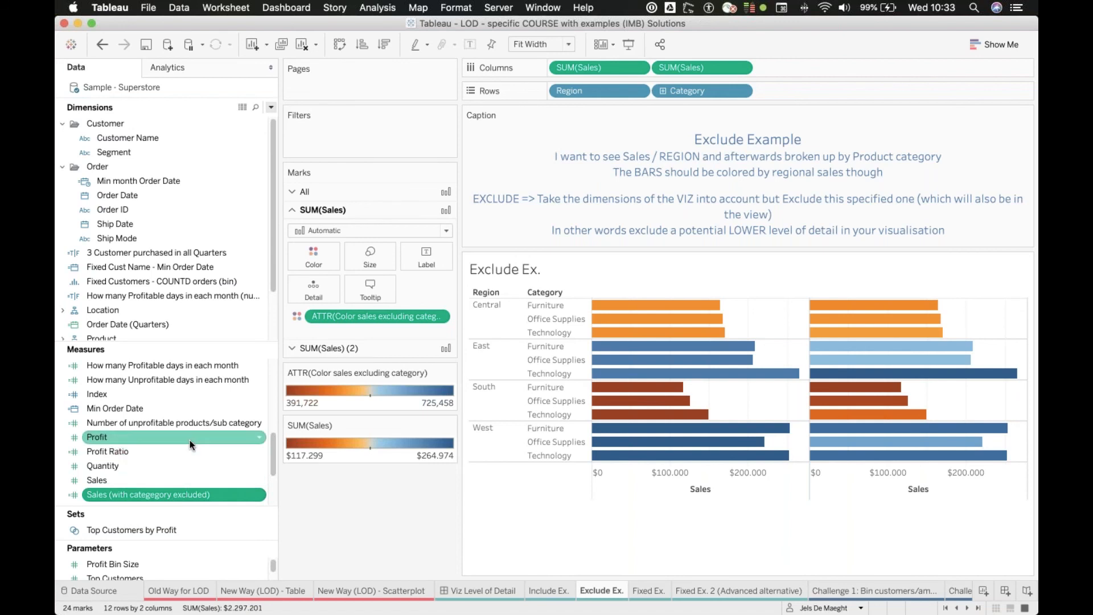
Step: Color the first SUM(Sales) bars by Sales (with categegory excluded), replacing the existing color field
{"action": "scroll", "coordinate": [190, 445], "scroll_direction": "up", "scroll_amount": 3}
{"action": "scroll", "coordinate": [190, 445], "scroll_direction": "down", "scroll_amount": 3}
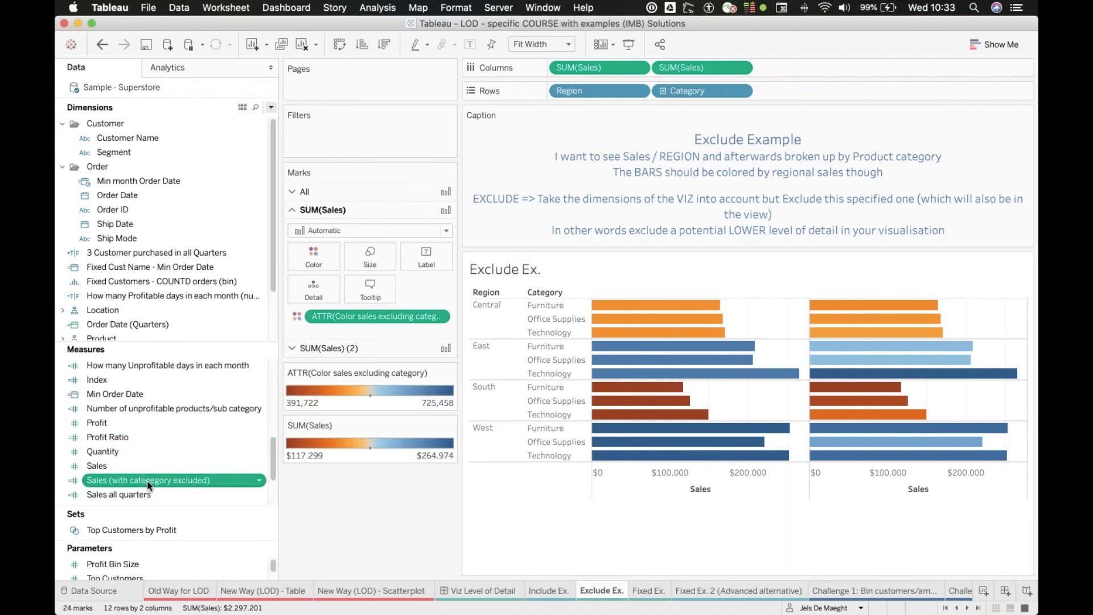
{"action": "left_click_drag", "start_coordinate": [147, 480], "coordinate": [357, 317]}
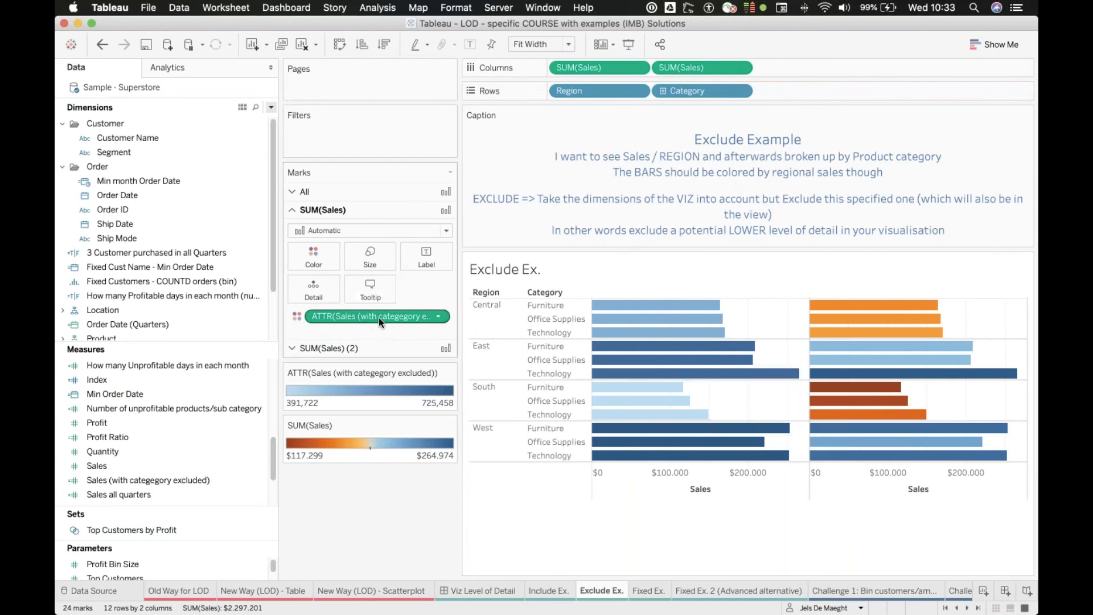
Step: Set the color palette of Sales (with categegory excluded) to Orange-Blue Diverging
{"action": "left_click", "coordinate": [330, 261]}
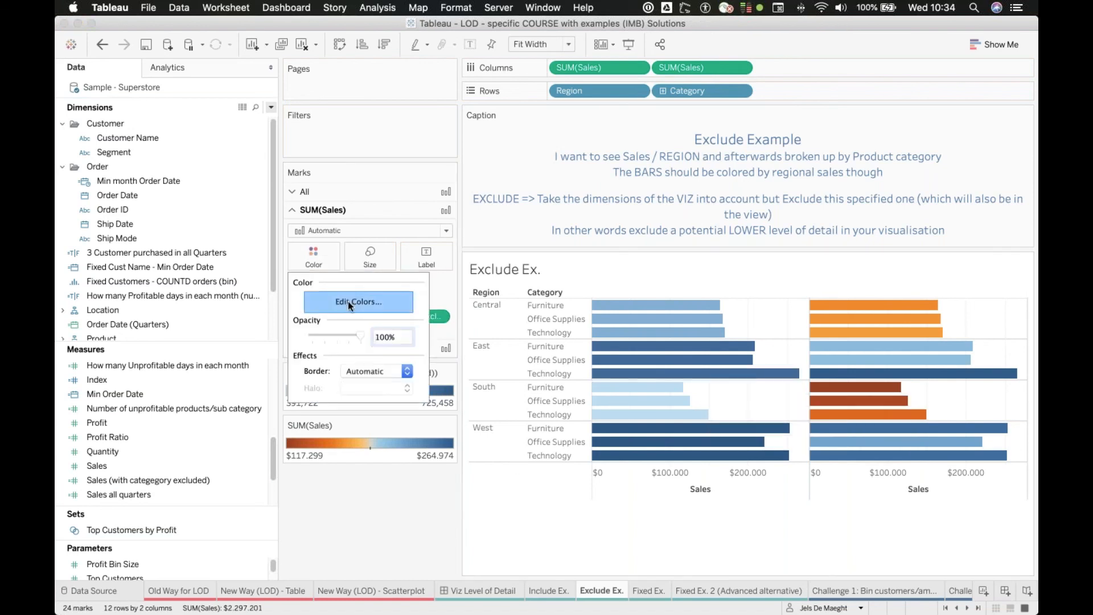
{"action": "left_click", "coordinate": [347, 302]}
{"action": "left_click", "coordinate": [583, 246]}
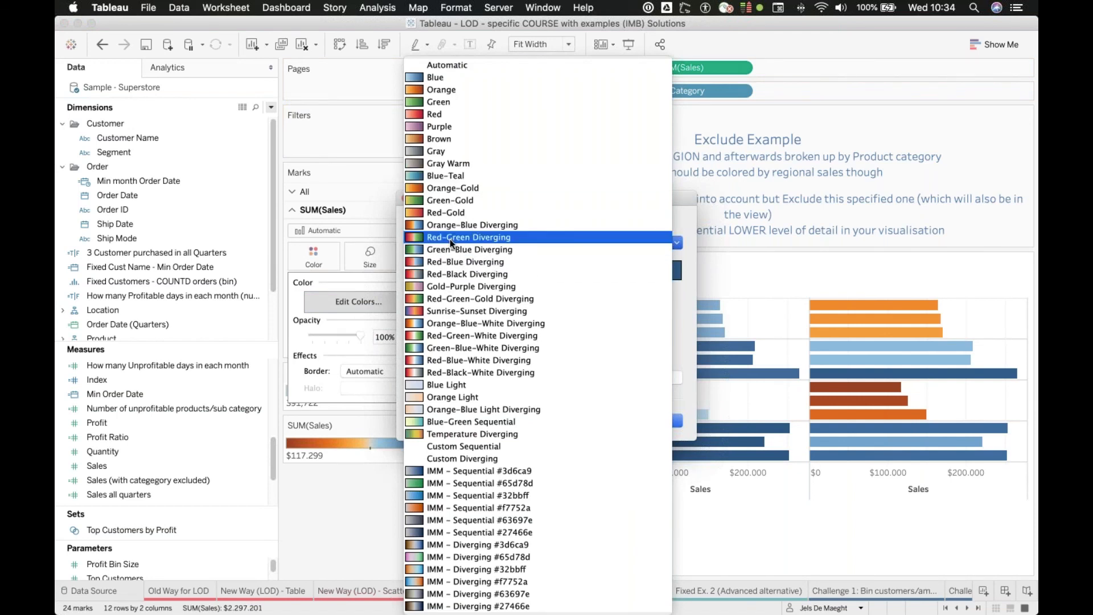
{"action": "left_click", "coordinate": [467, 225]}
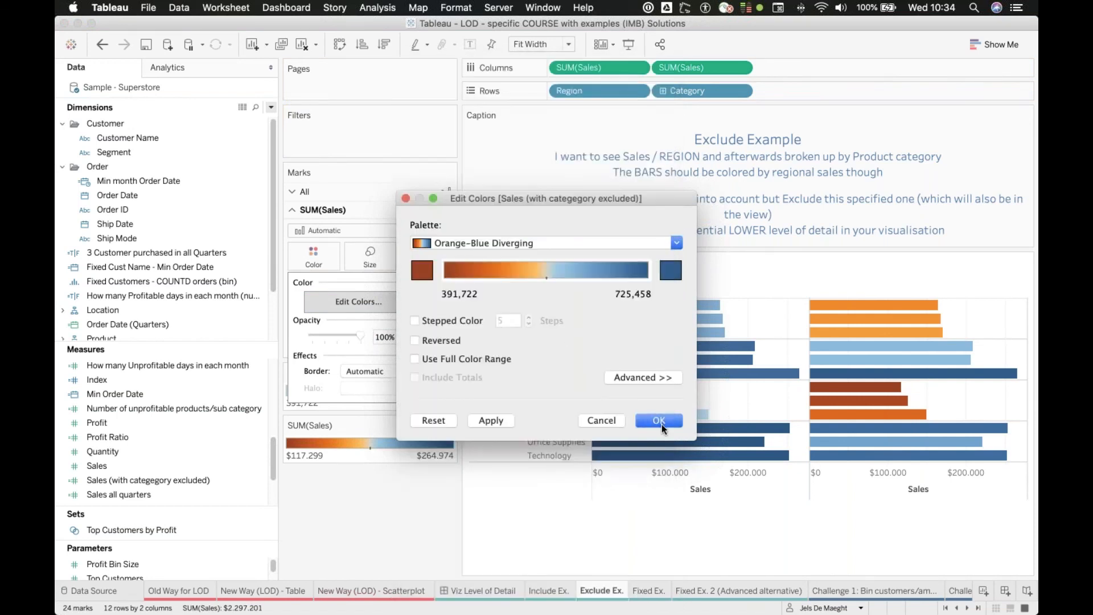
{"action": "left_click", "coordinate": [662, 425]}
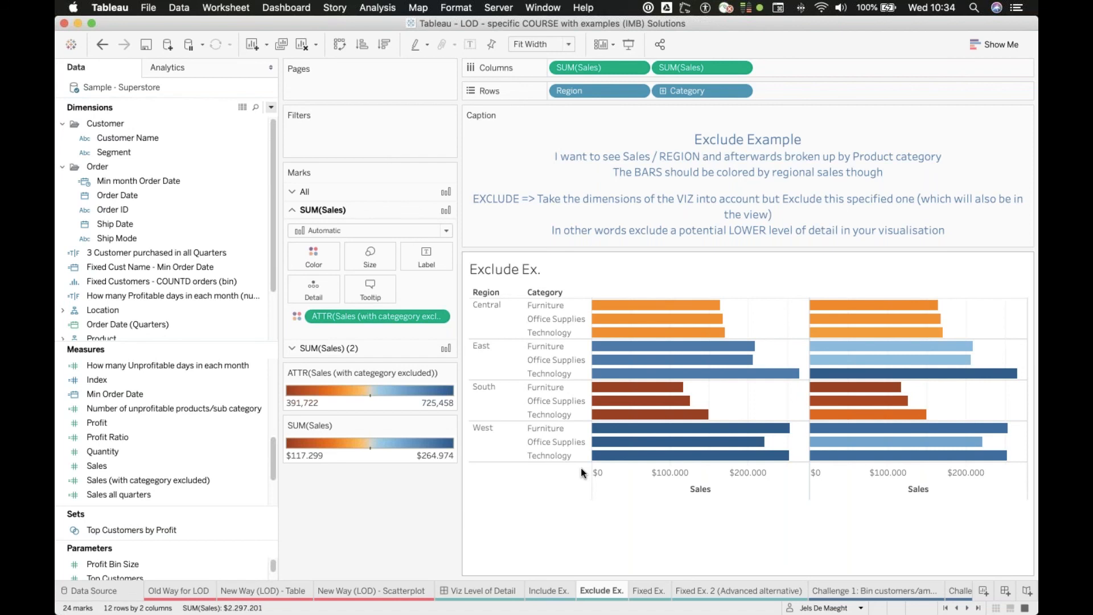
Step: Switch to the PowerPoint presentation and advance from the INCLUDE & EXCLUDE slide to the INCLUDE LOD slide
{"action": "mouse_move", "coordinate": [656, 613]}
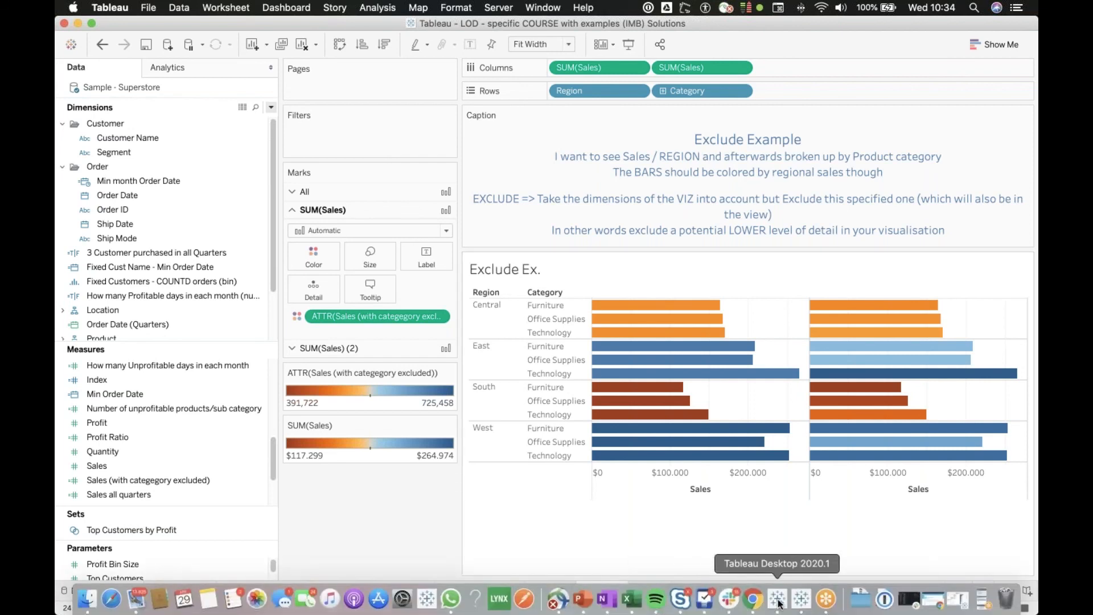
{"action": "left_click", "coordinate": [584, 601]}
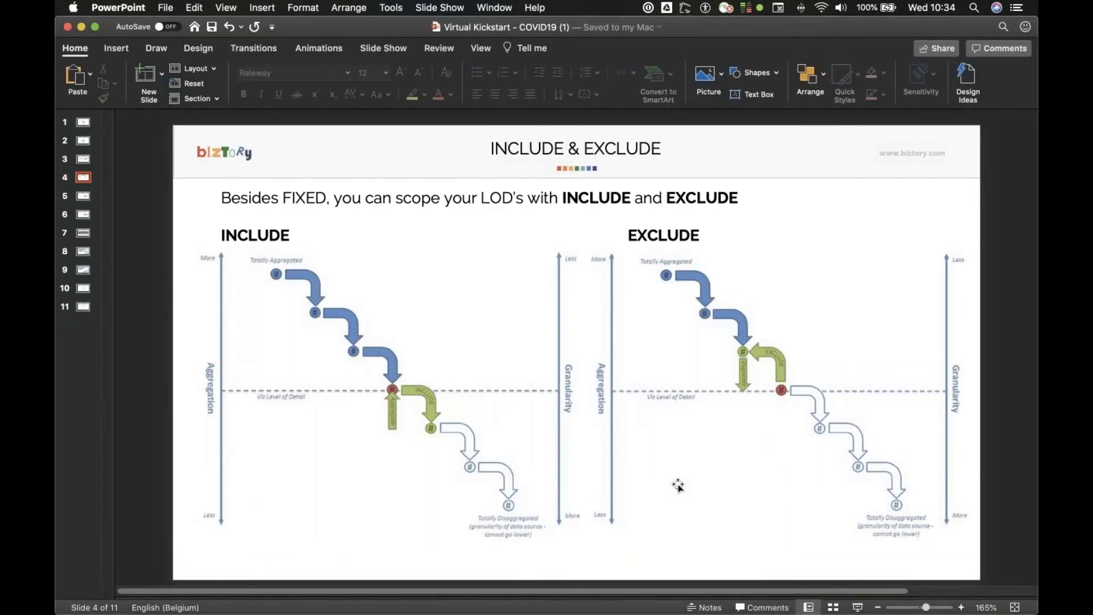
{"action": "key", "text": "Down"}
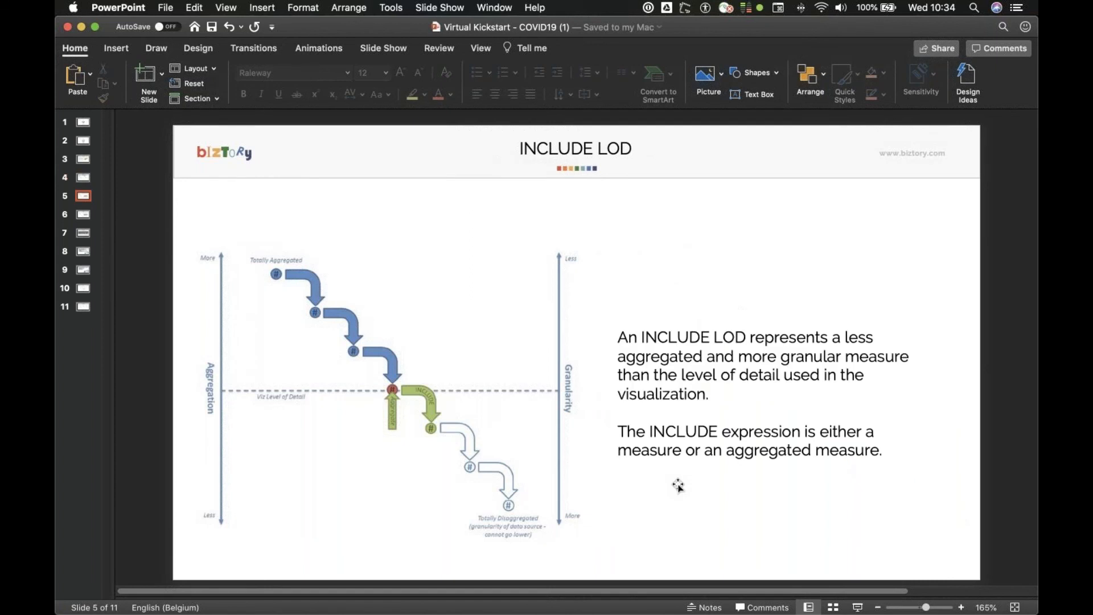